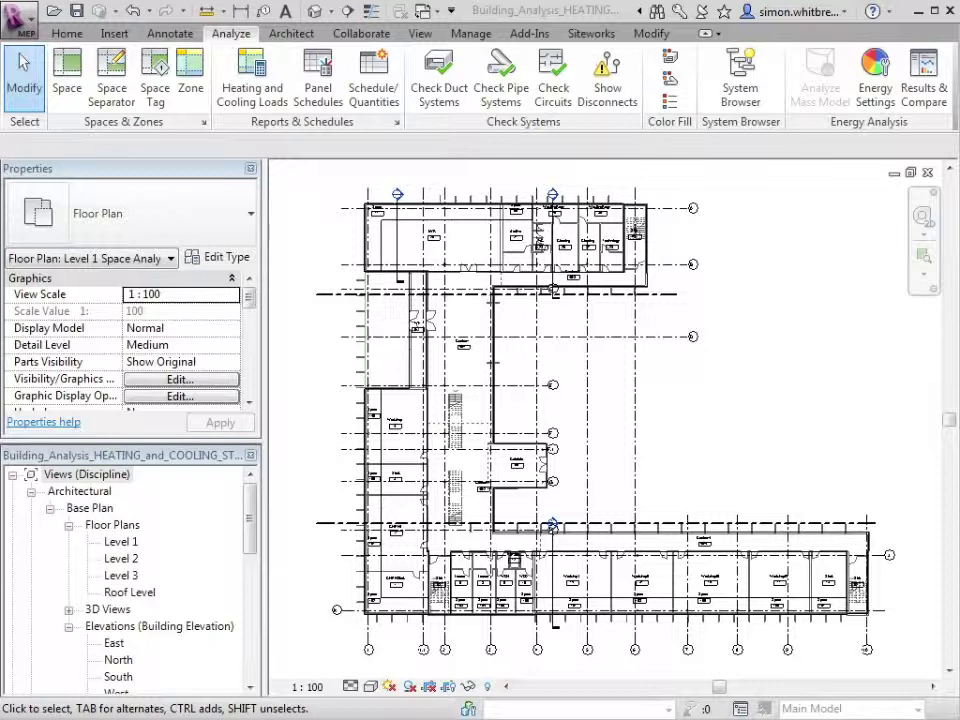
click(250, 85)
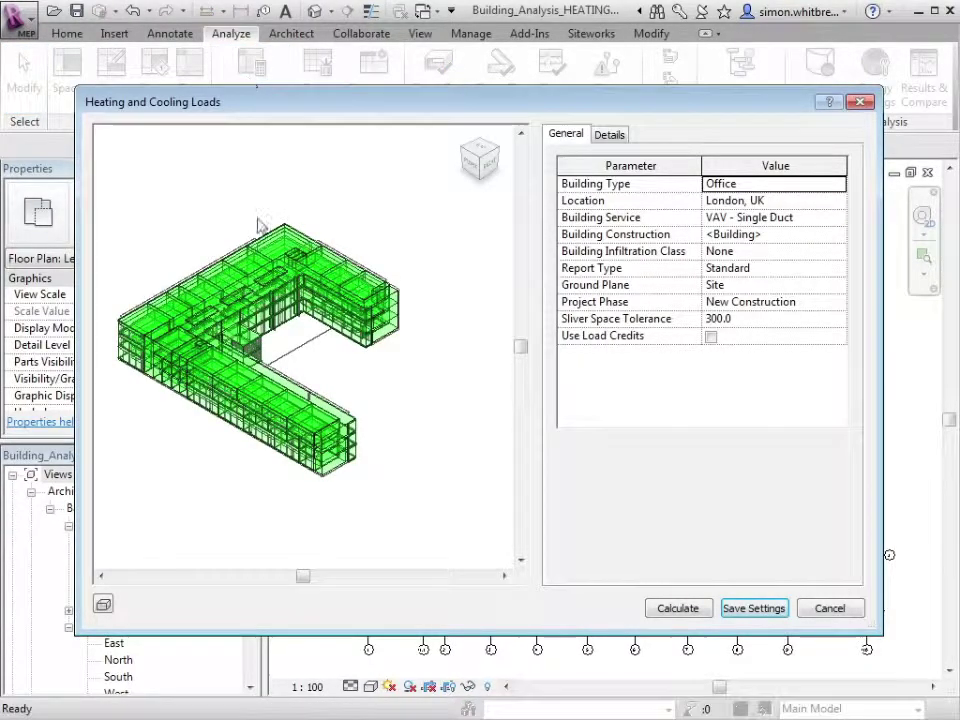
shift+middle_drag(233, 378, 299, 318)
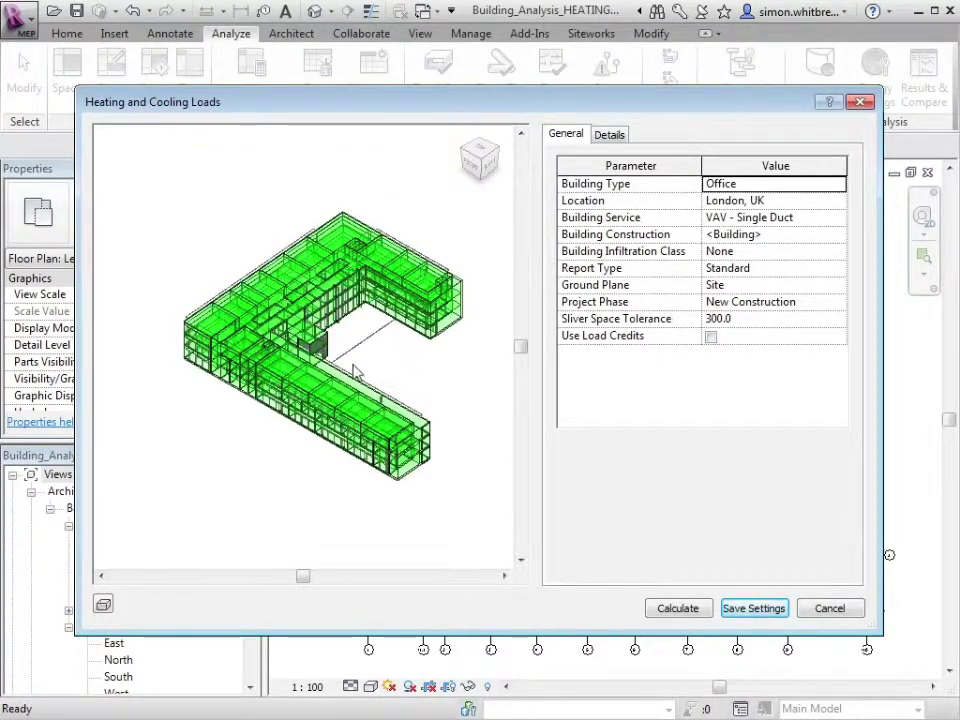
scroll(354, 369, up, 3)
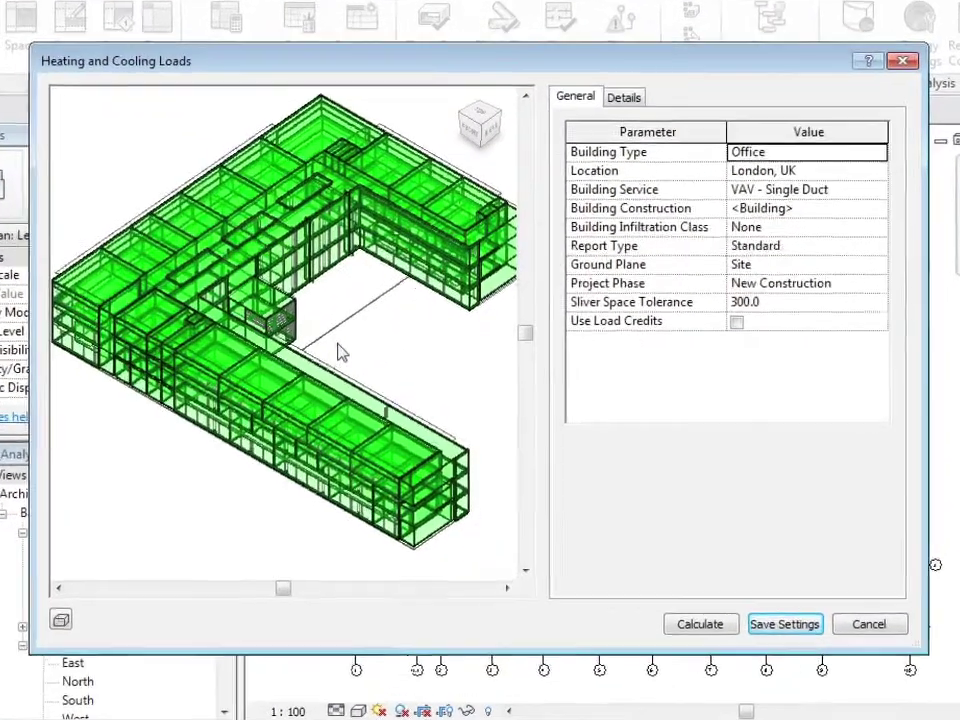
scroll(340, 352, down, 2)
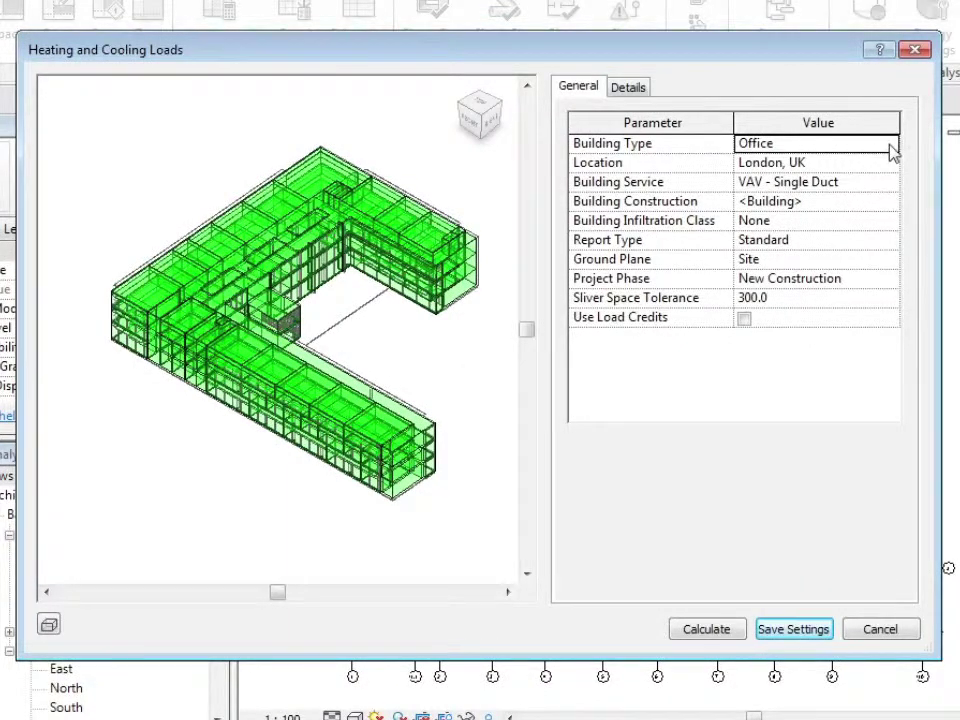
click(890, 146)
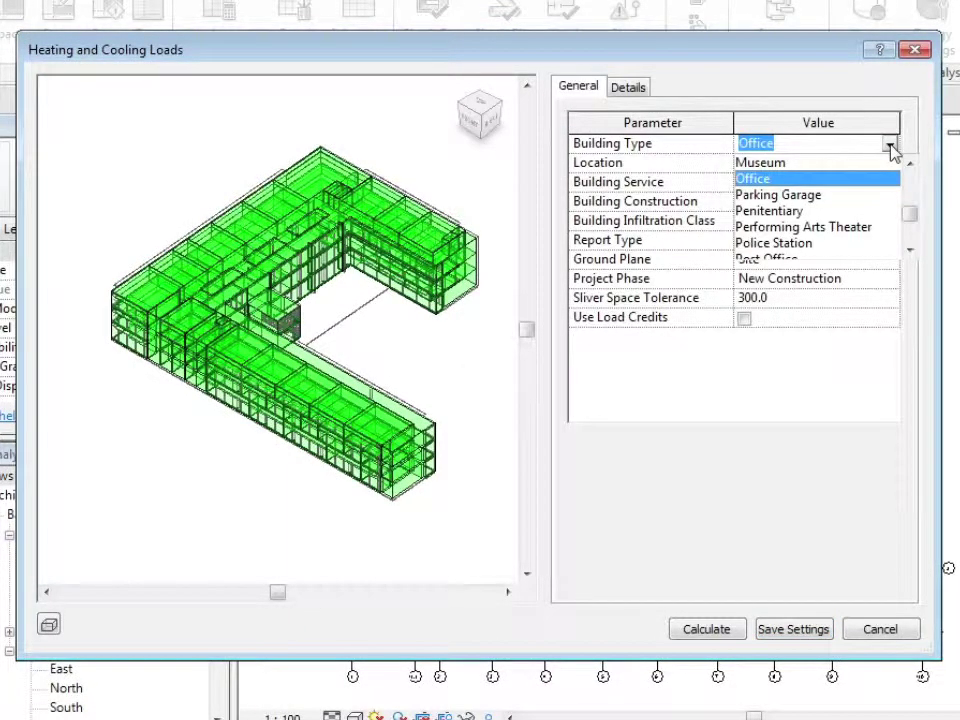
click(890, 146)
click(886, 164)
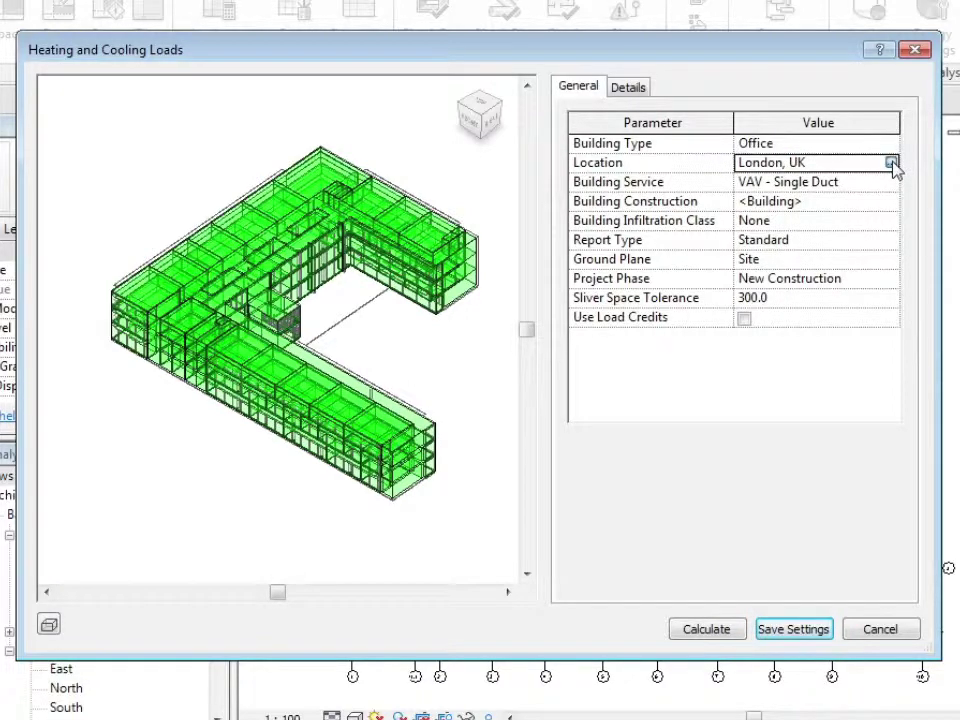
- Replace the project address with the Knightsbridge, London location and update nearby weather stations
click(892, 164)
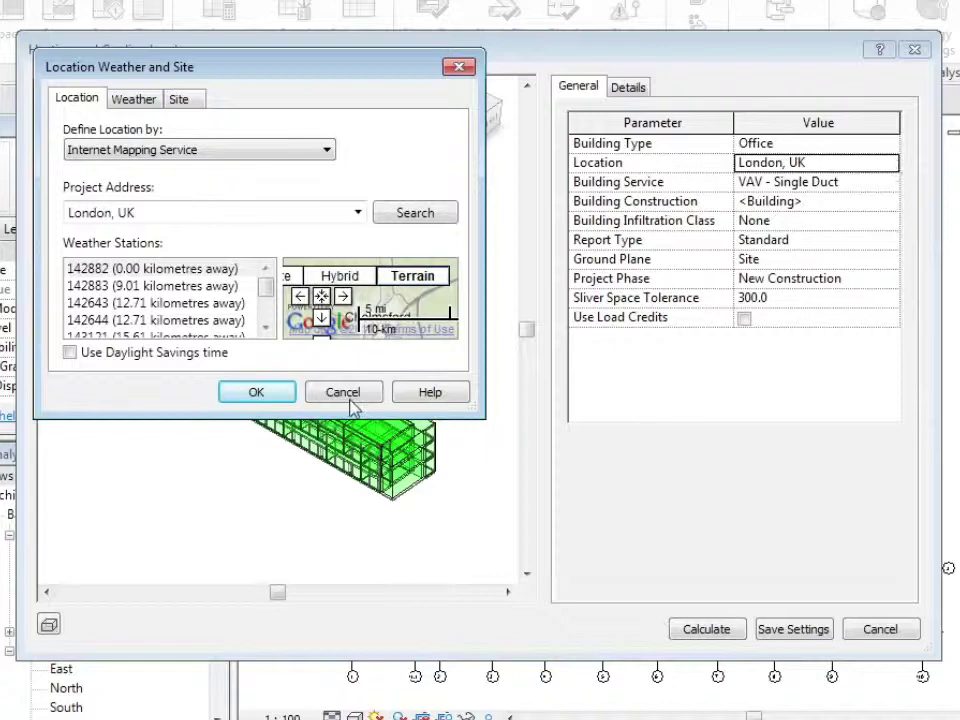
click(242, 212)
text(Brompton Road, Knightsbridge)
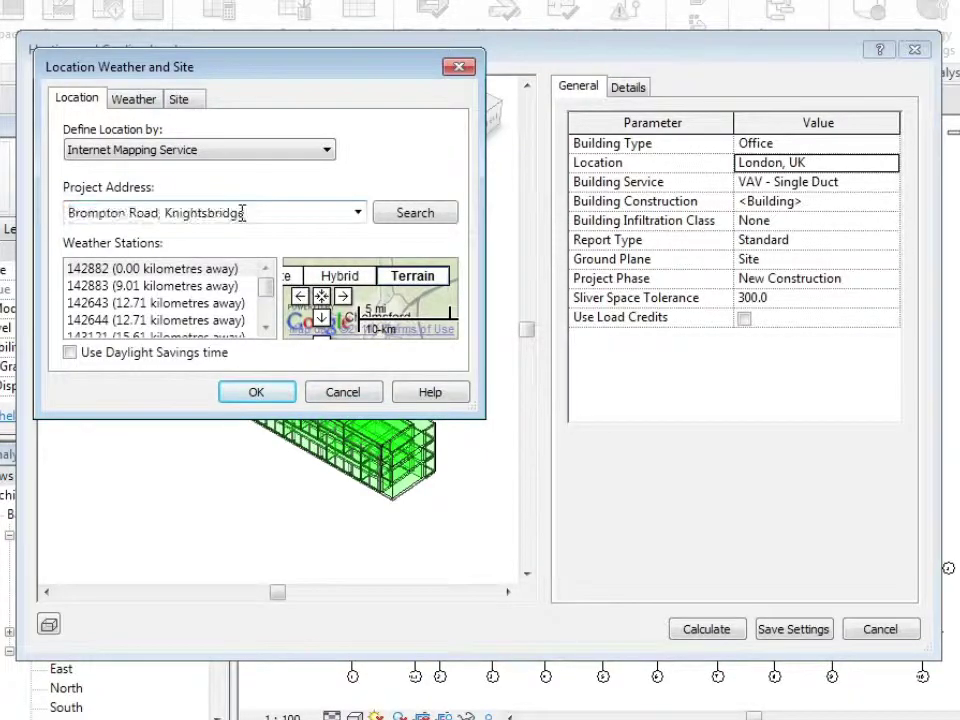
click(400, 217)
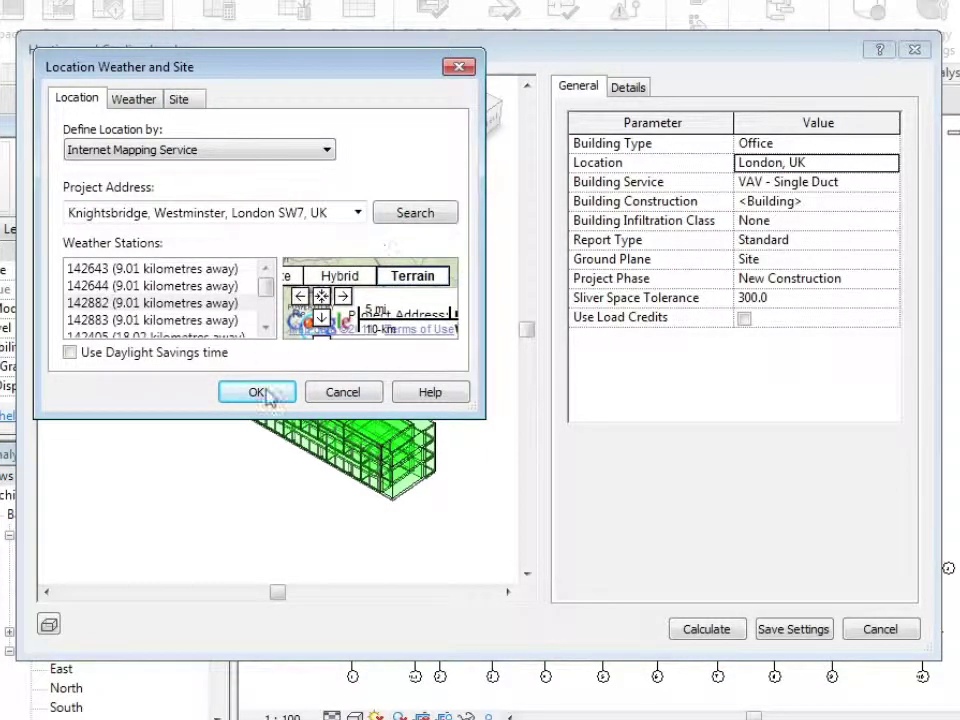
click(255, 392)
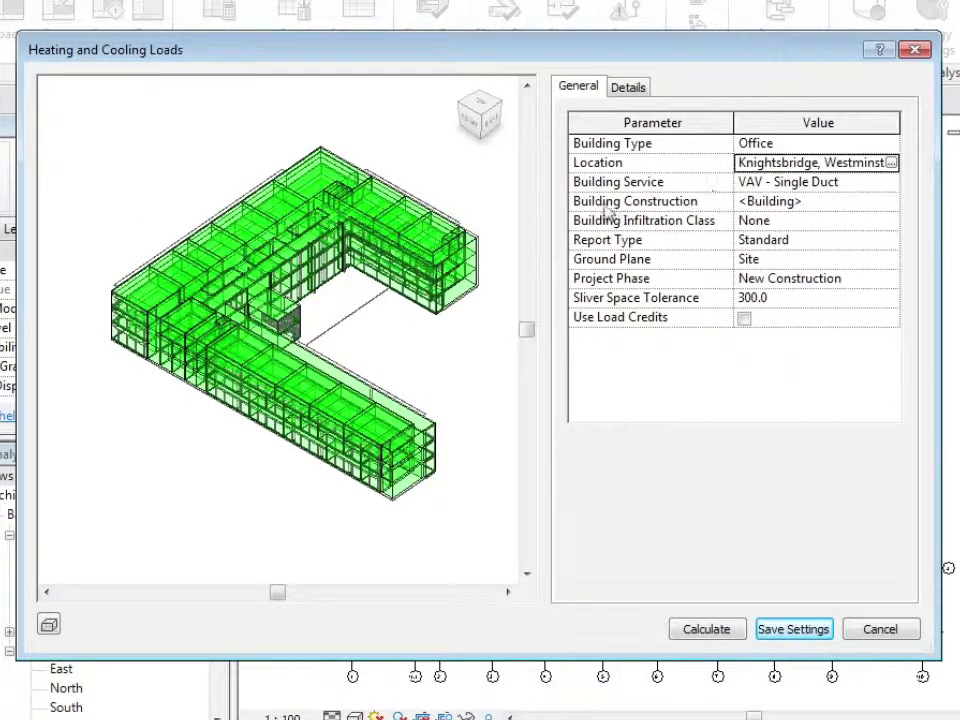
- Review the Building Construction settings and close them without changes
click(890, 203)
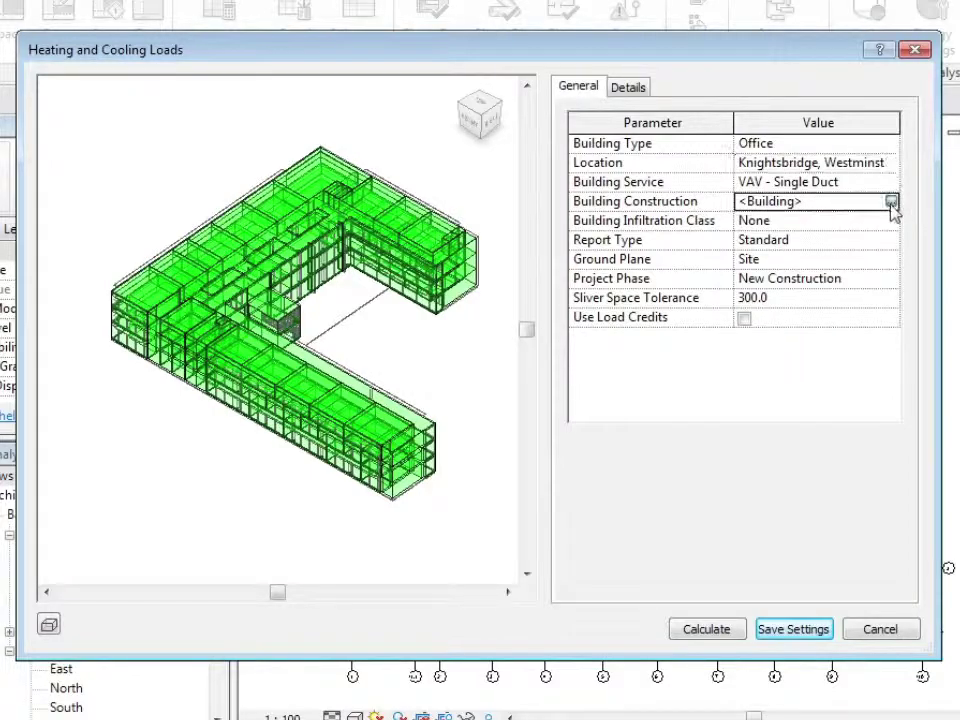
click(890, 203)
click(682, 704)
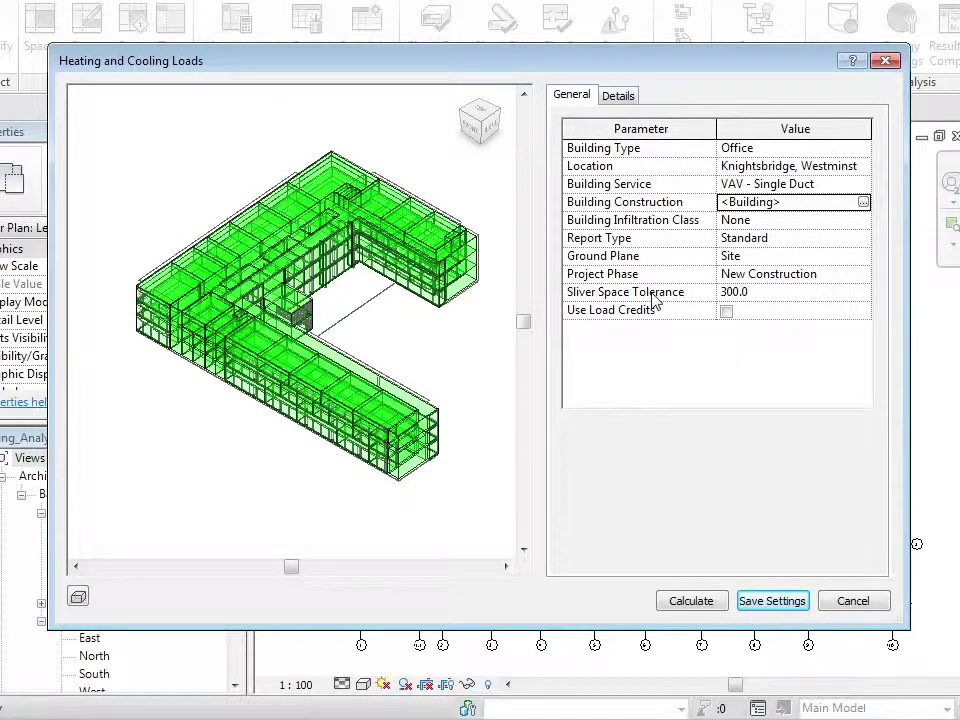
- Show per-space details, select the Level 3 South zone and keep its service type at <Building>
click(617, 97)
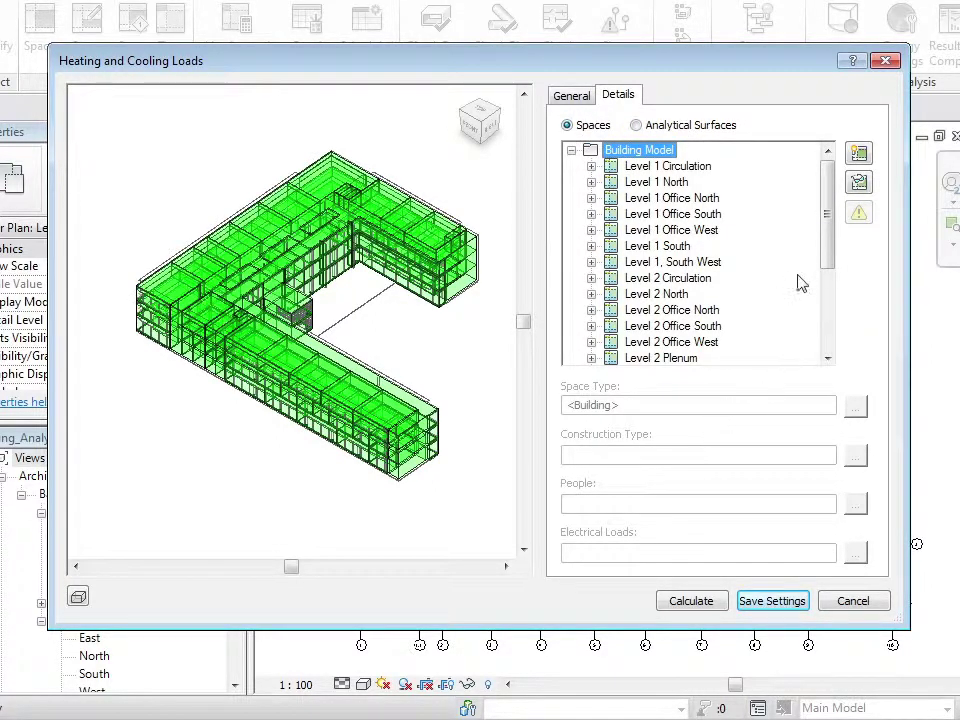
drag(831, 208, 829, 284)
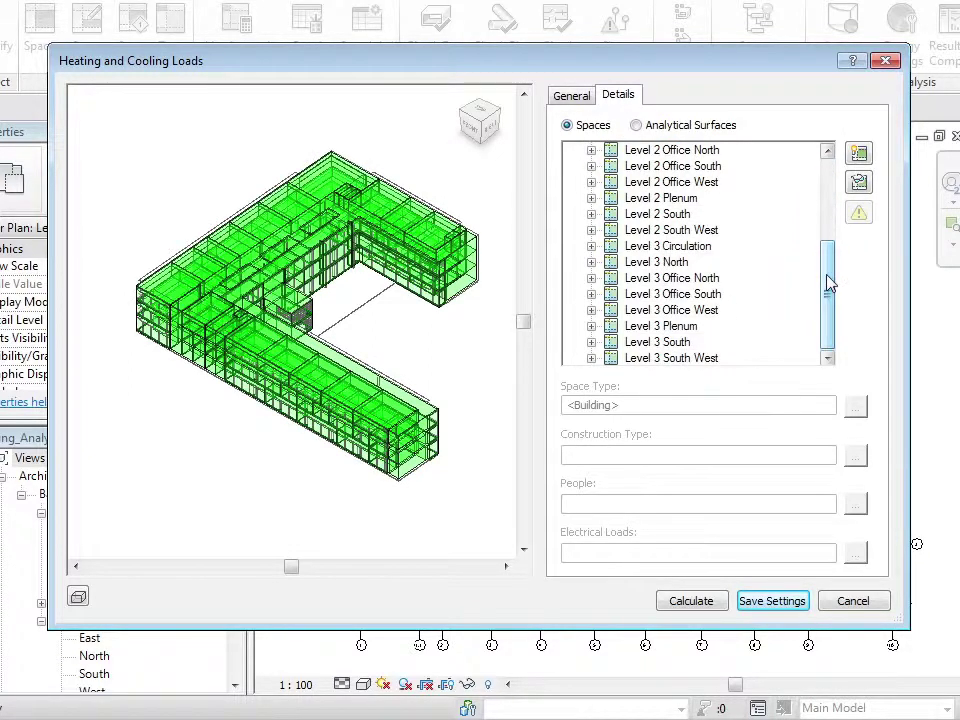
click(610, 343)
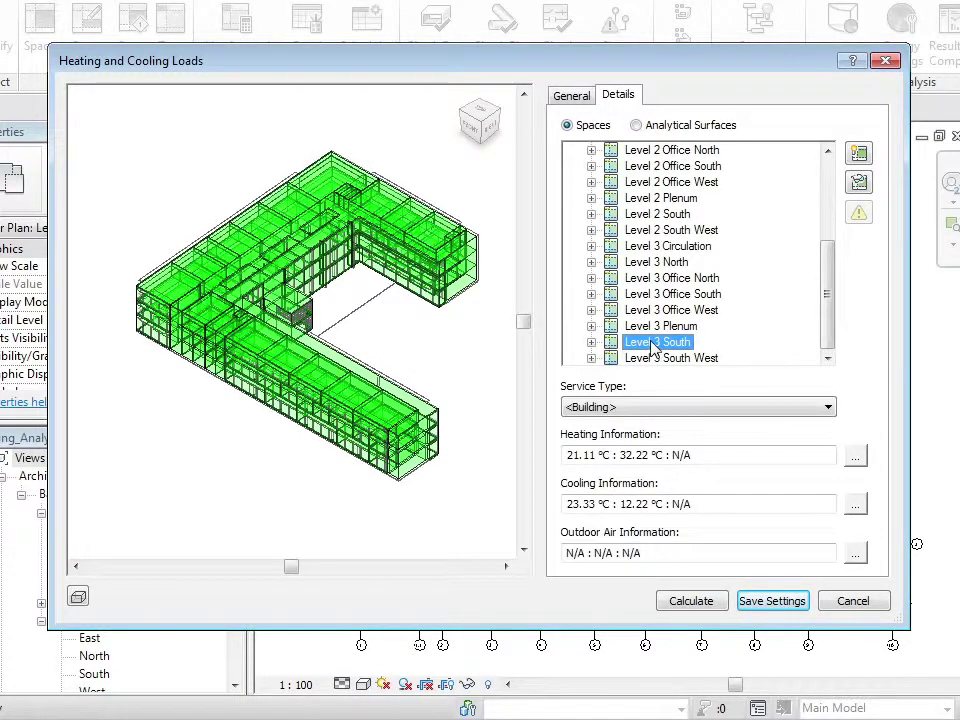
click(660, 414)
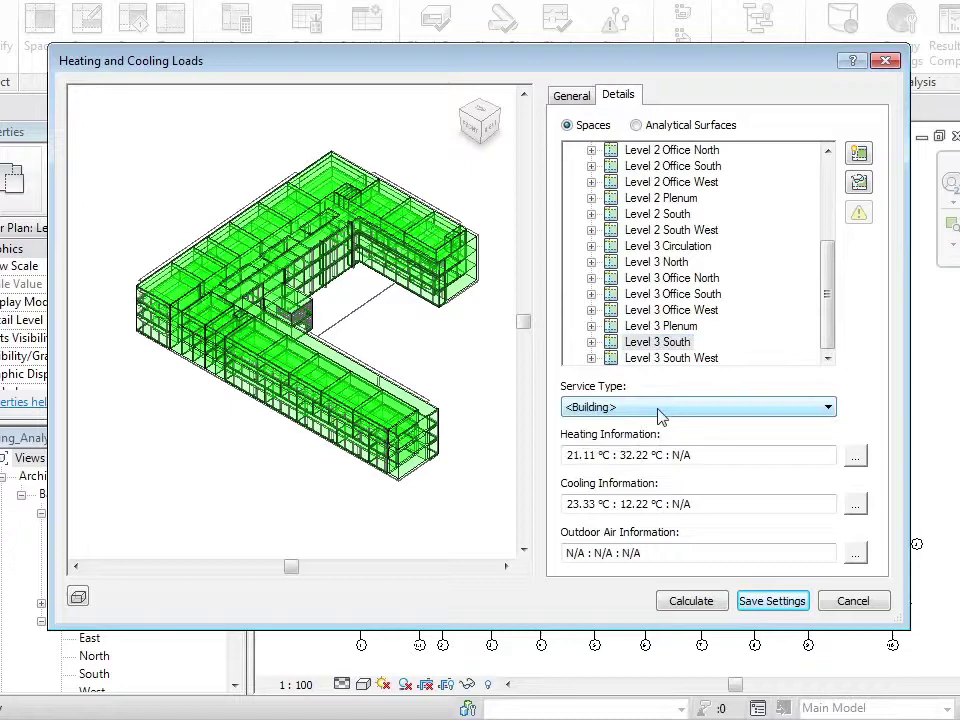
click(660, 407)
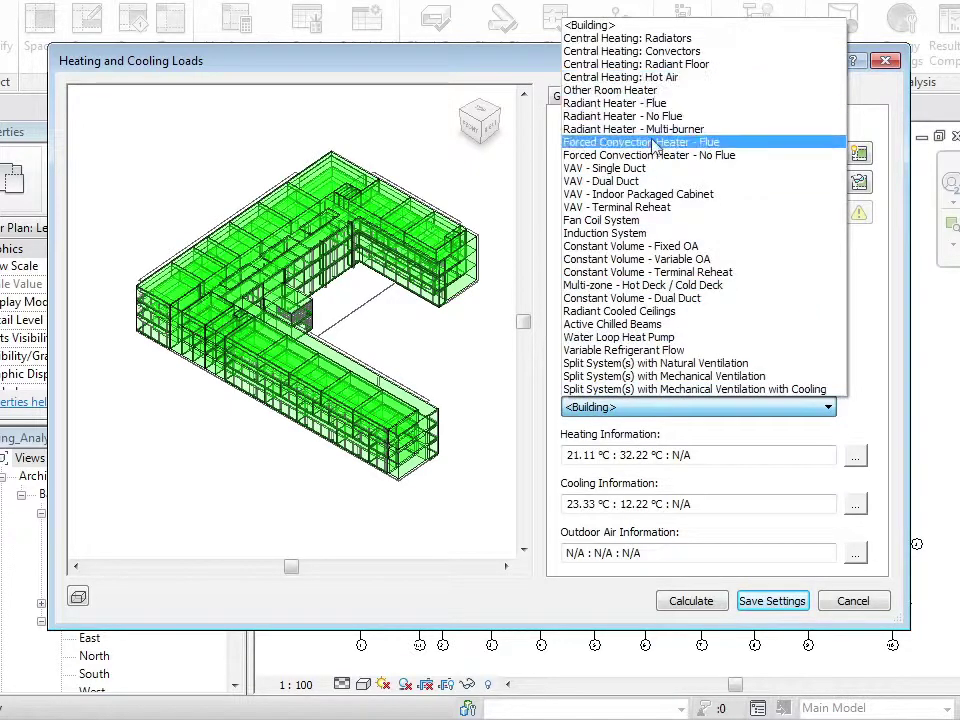
click(644, 412)
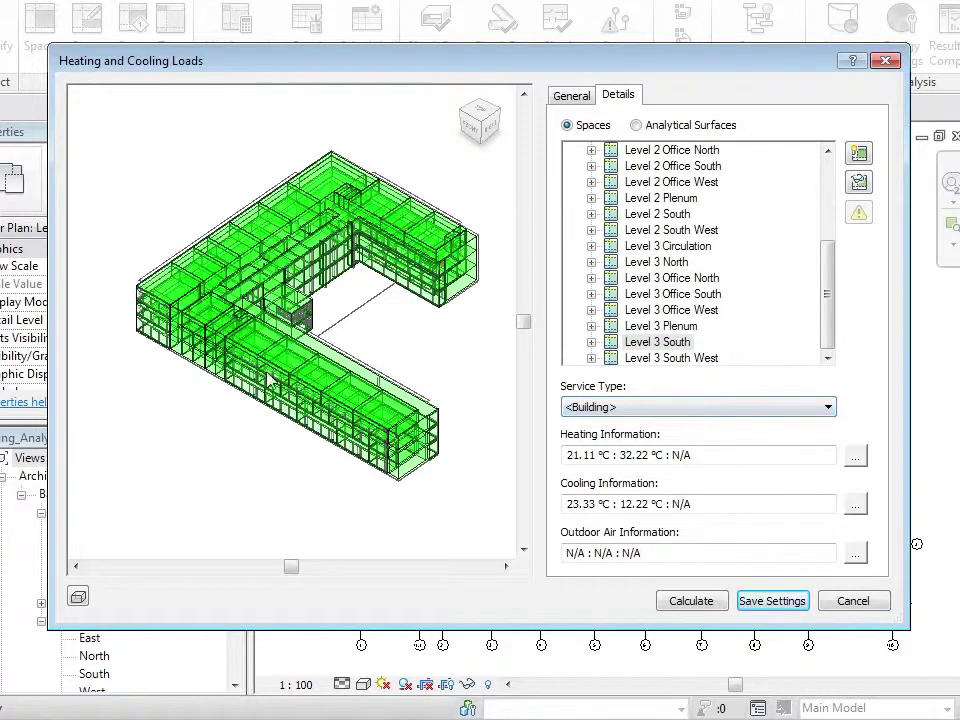
- Isolate the zone, expand Level 3 Office South and inspect 71 Hall II, 72 Hall III and 75 Elevator
click(859, 183)
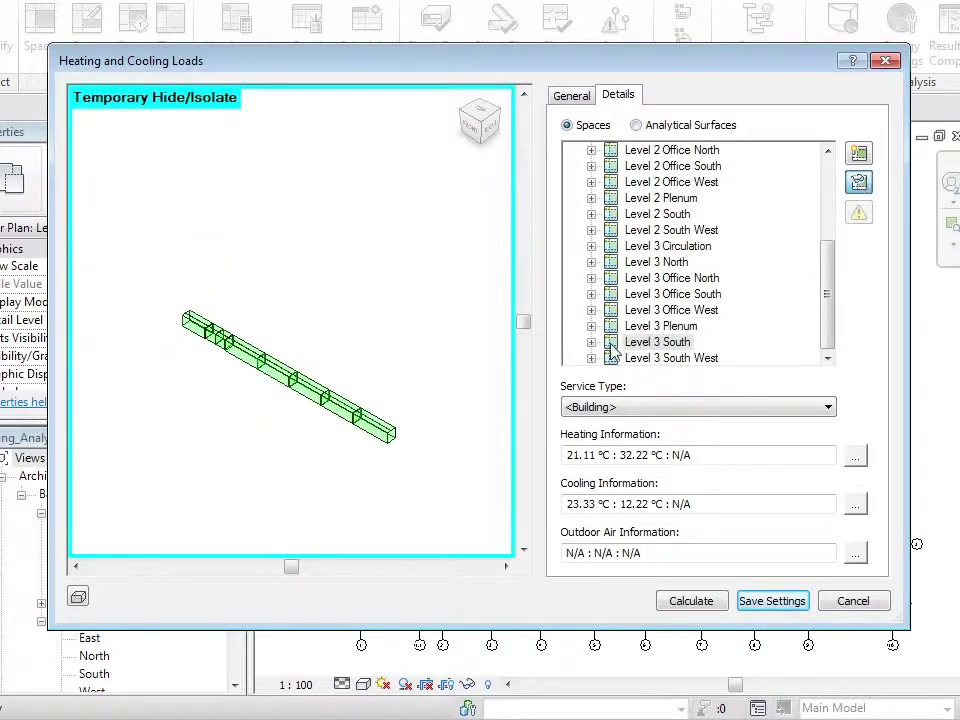
click(637, 294)
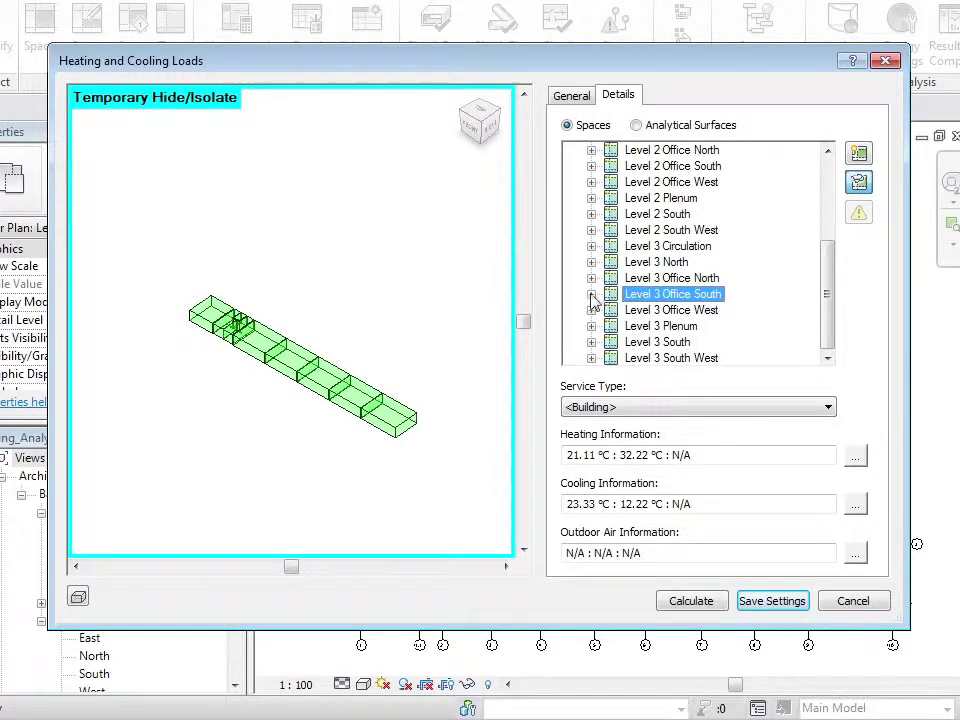
click(591, 294)
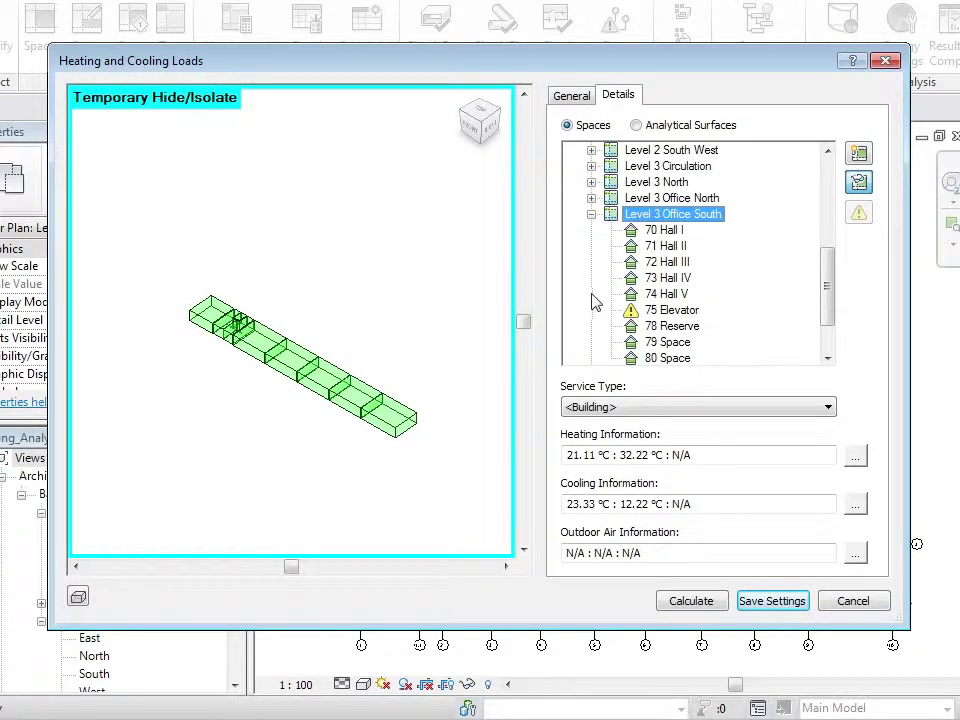
click(640, 248)
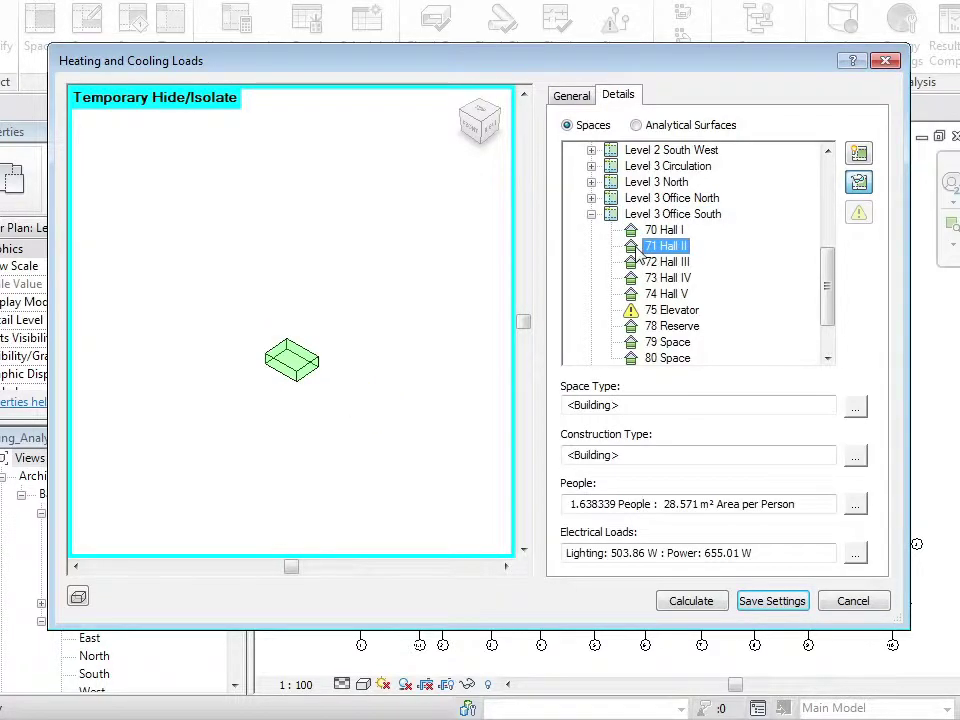
click(640, 264)
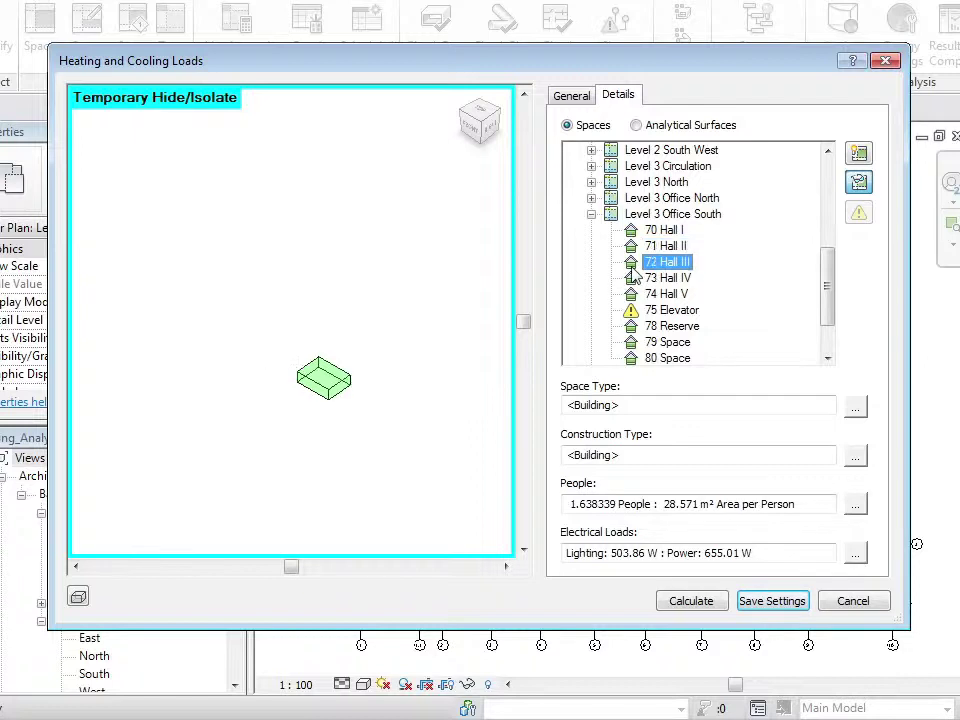
click(686, 314)
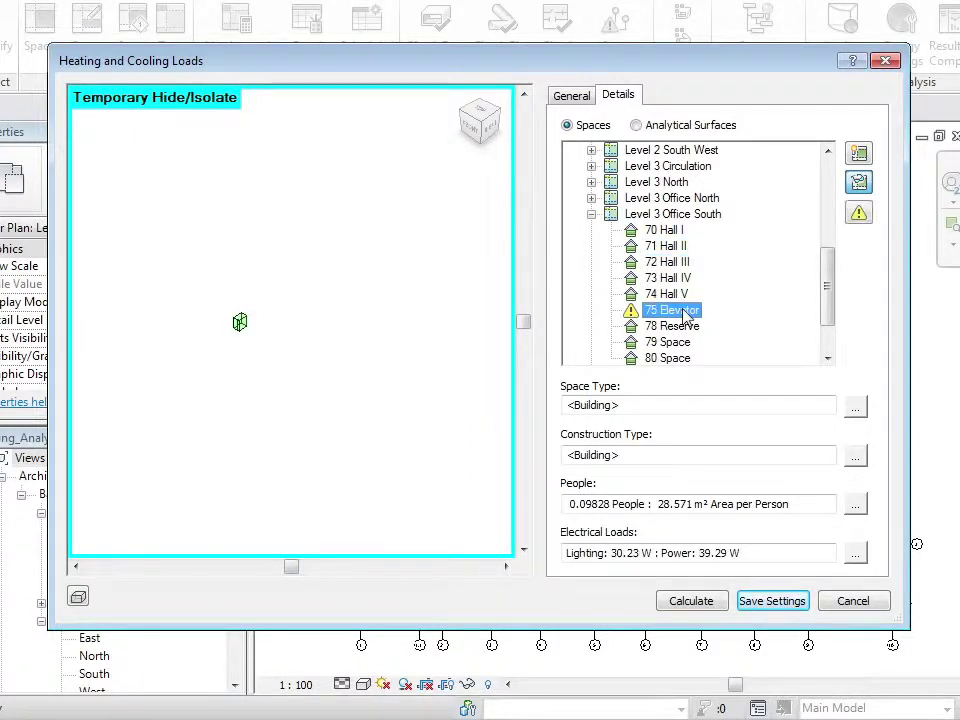
- Review the duplicate Number warning for Space 75 and Elevator 75, then dismiss it
click(857, 215)
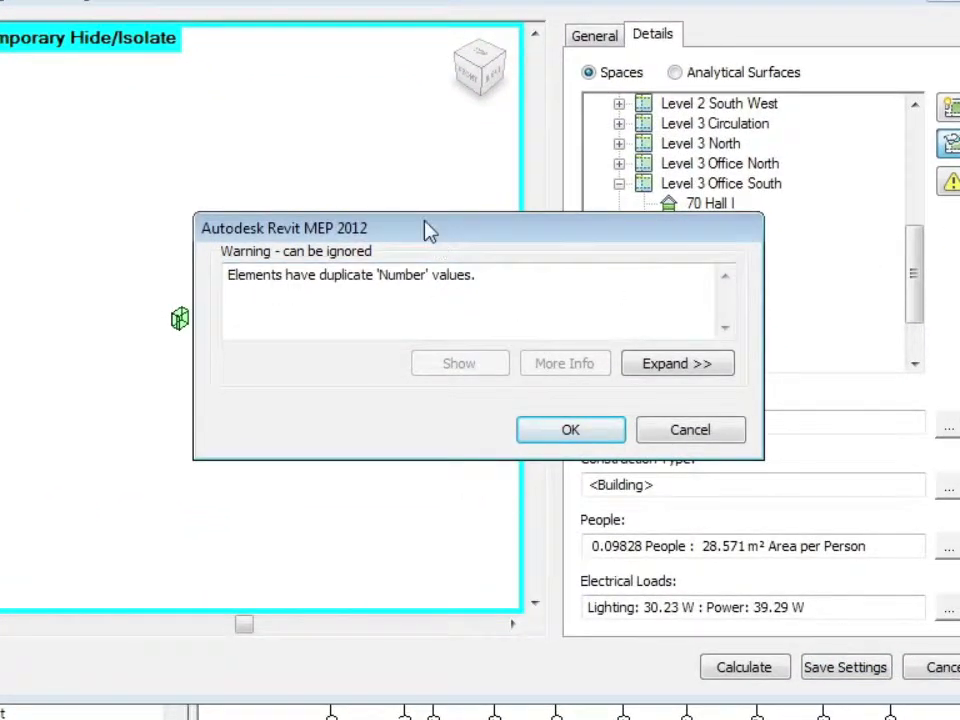
drag(424, 229, 449, 393)
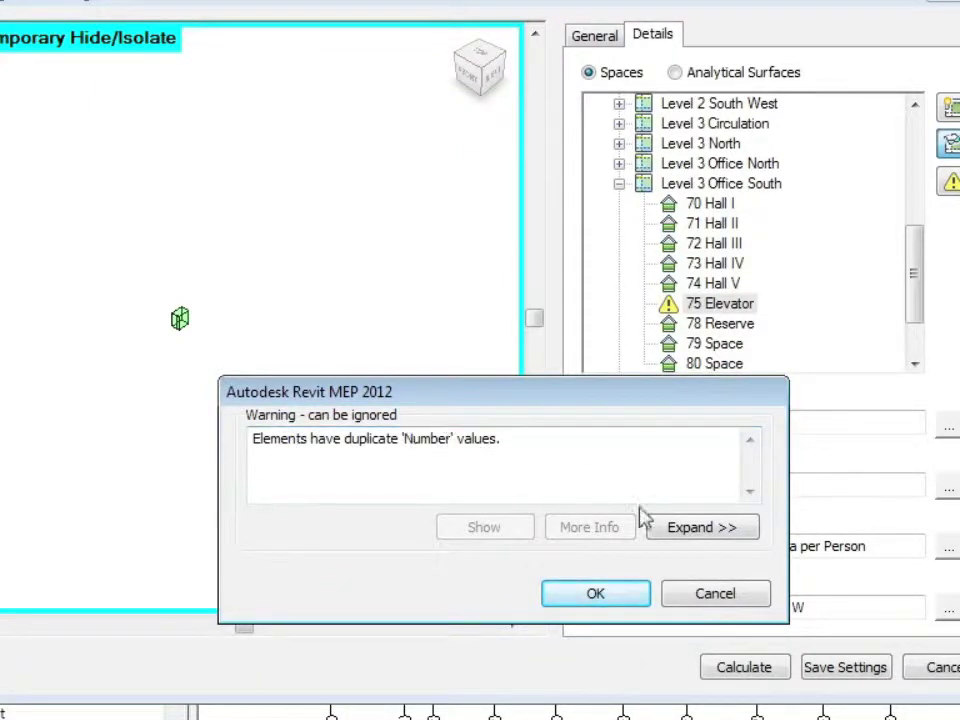
click(690, 531)
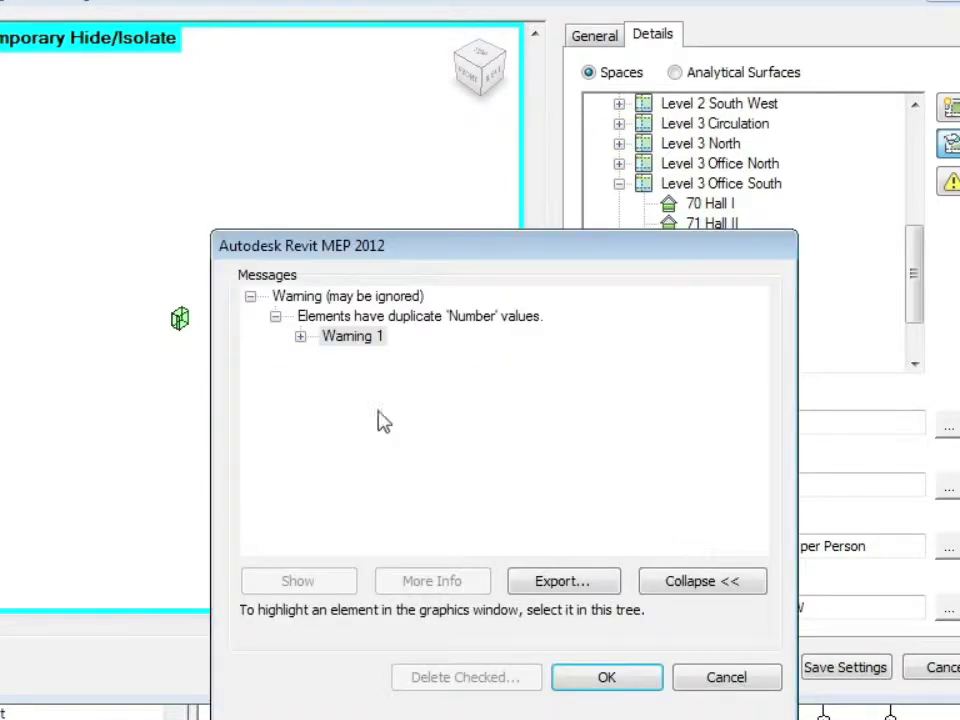
click(300, 337)
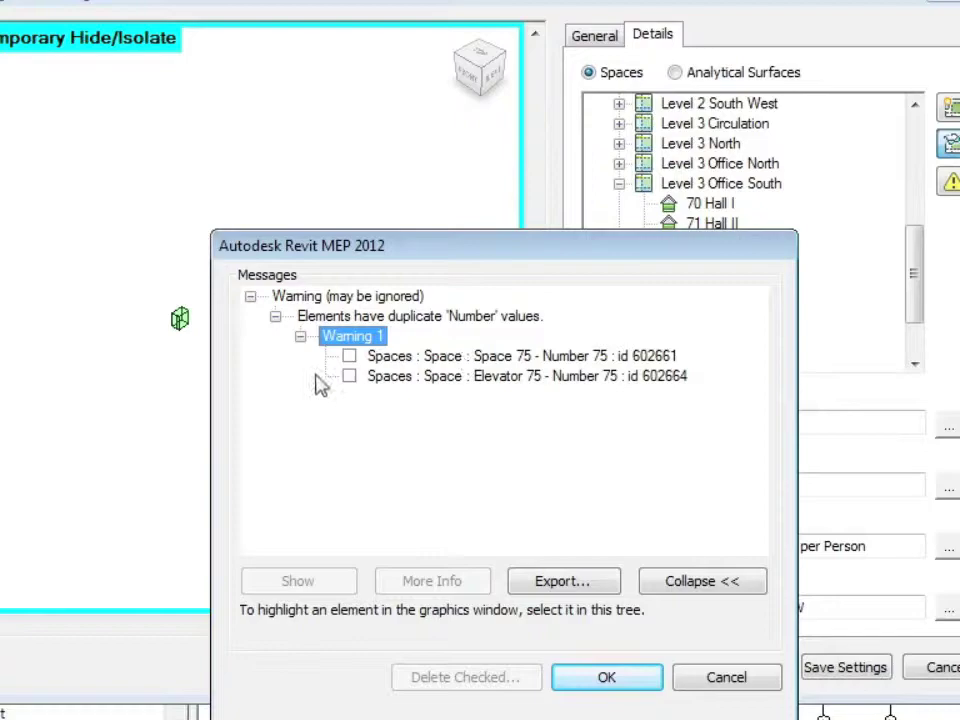
click(640, 678)
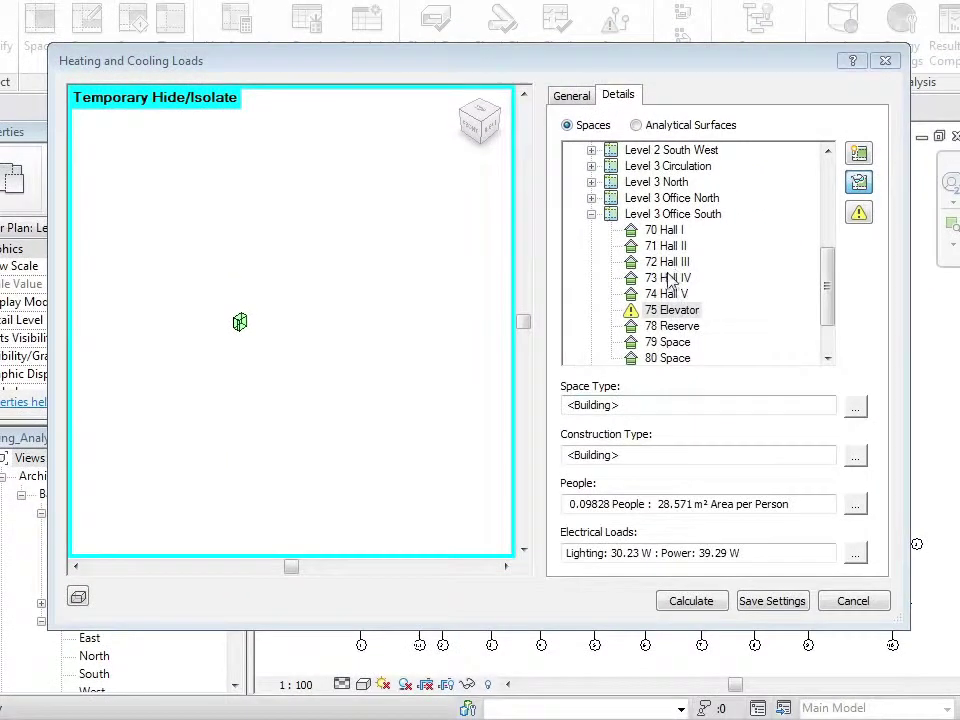
- Select space 73 Hall IV and switch the preview to Analytical Surfaces
click(683, 273)
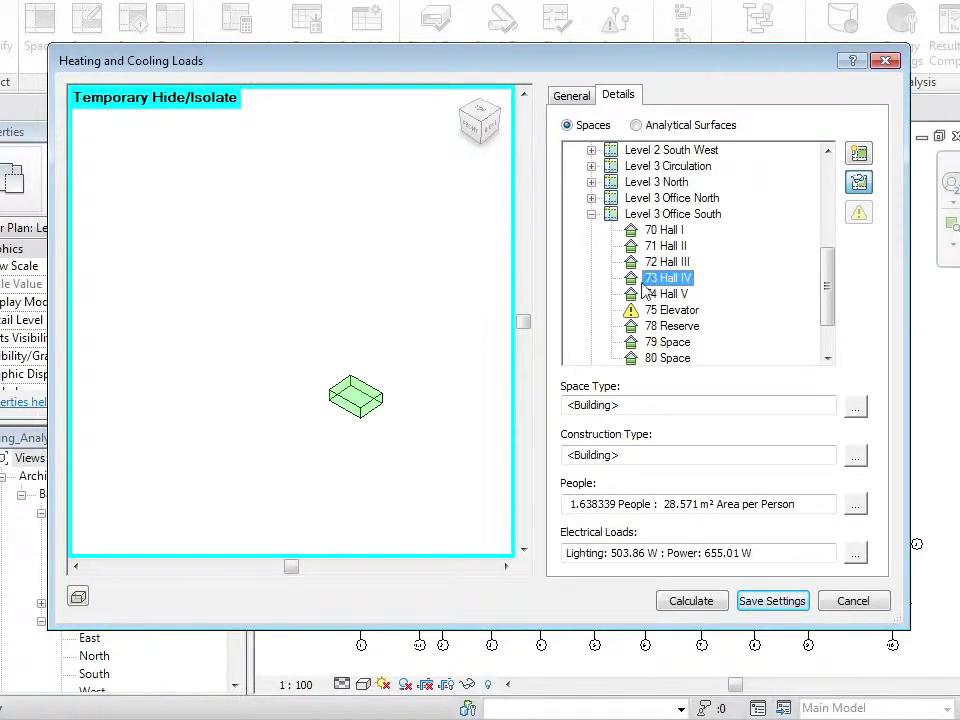
click(636, 125)
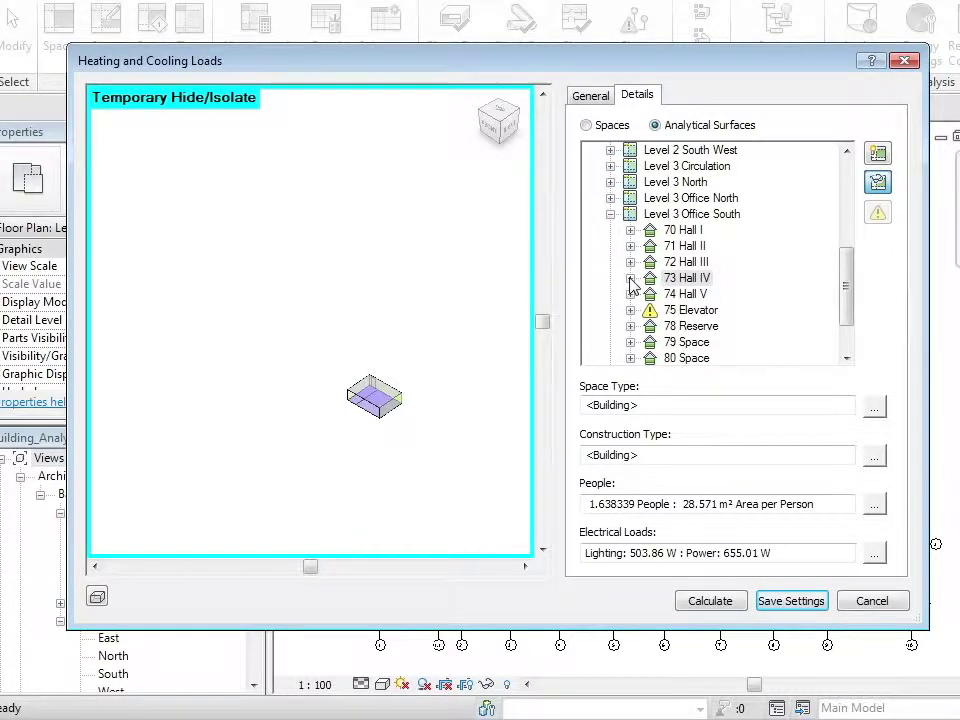
- Expand 73 Hall IV and preview its interior walls
click(631, 279)
click(652, 298)
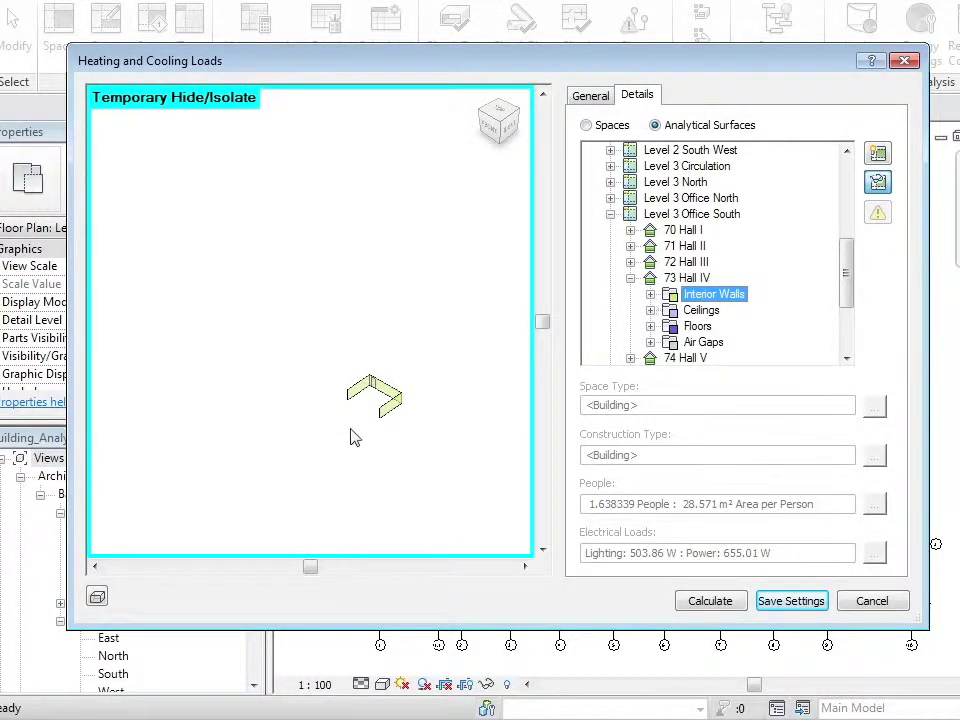
click(397, 428)
scroll(372, 372, up, 8)
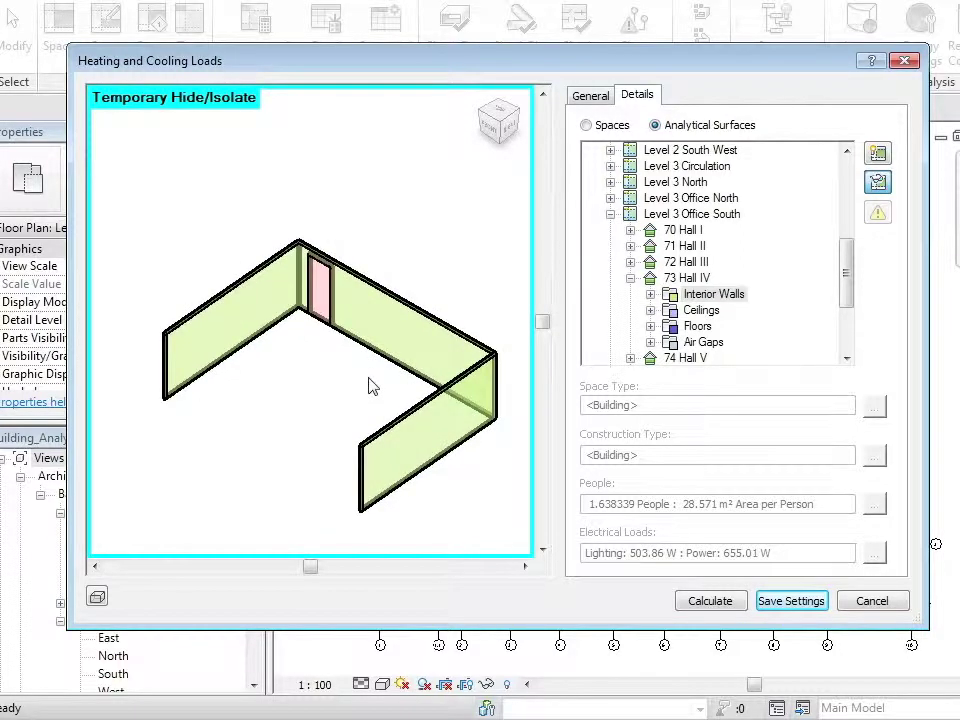
click(651, 296)
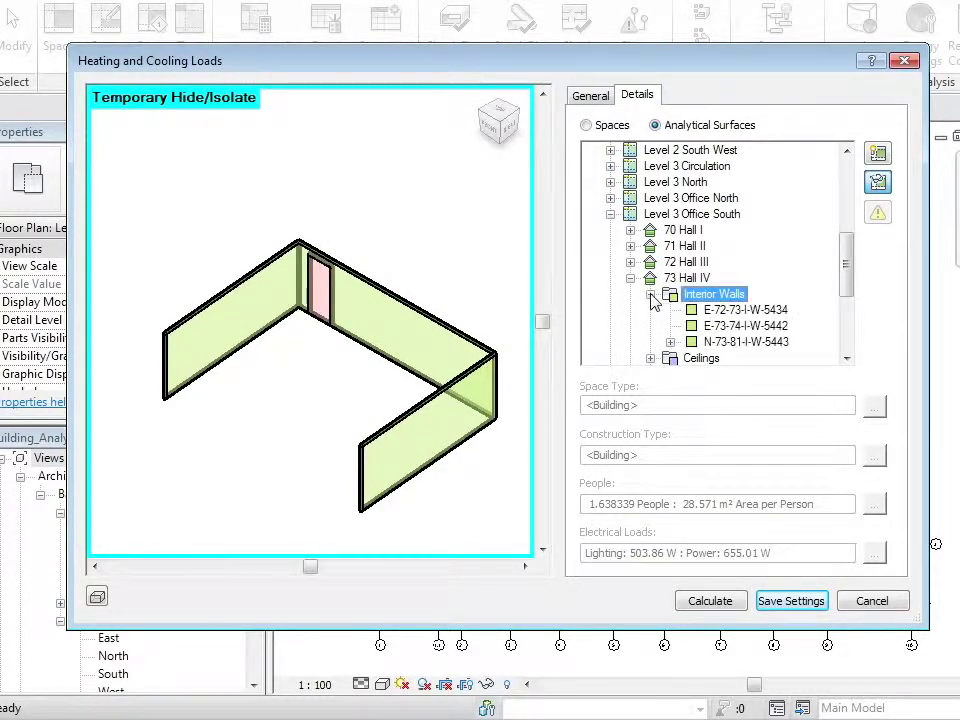
- Preview door N-73-81-I-W-5443-D and its wall, then preview the whole 73 Hall IV space
click(670, 342)
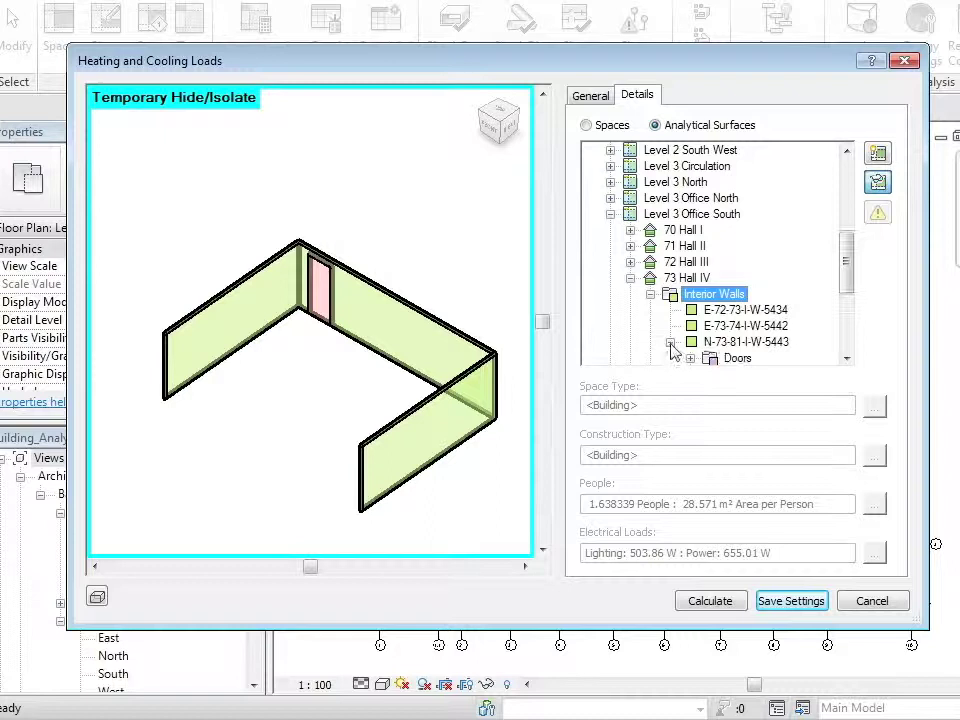
drag(853, 281, 847, 291)
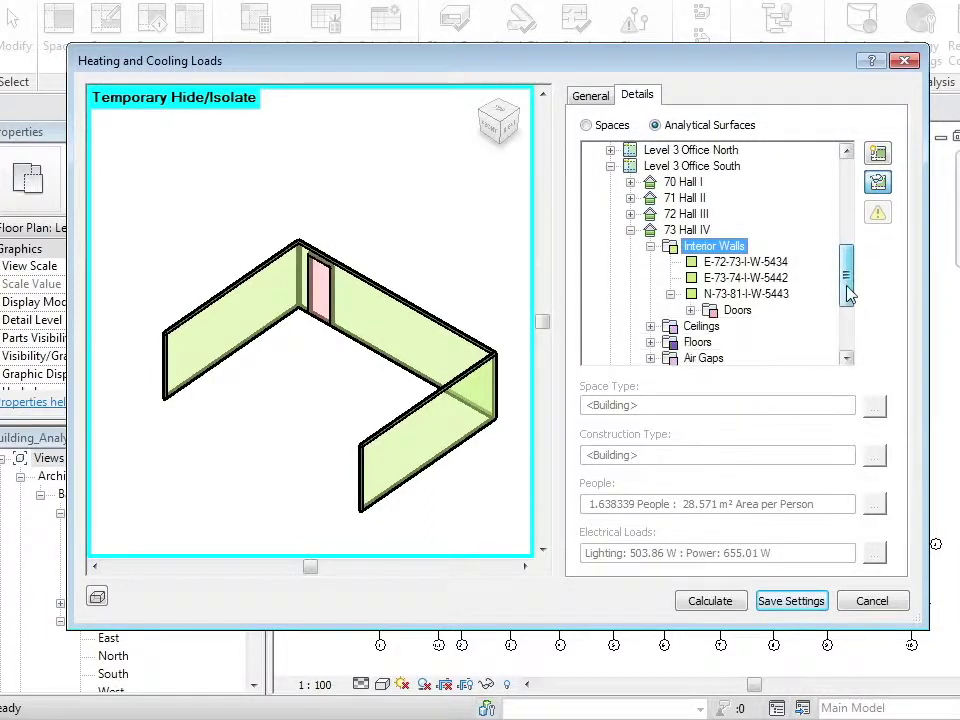
click(690, 310)
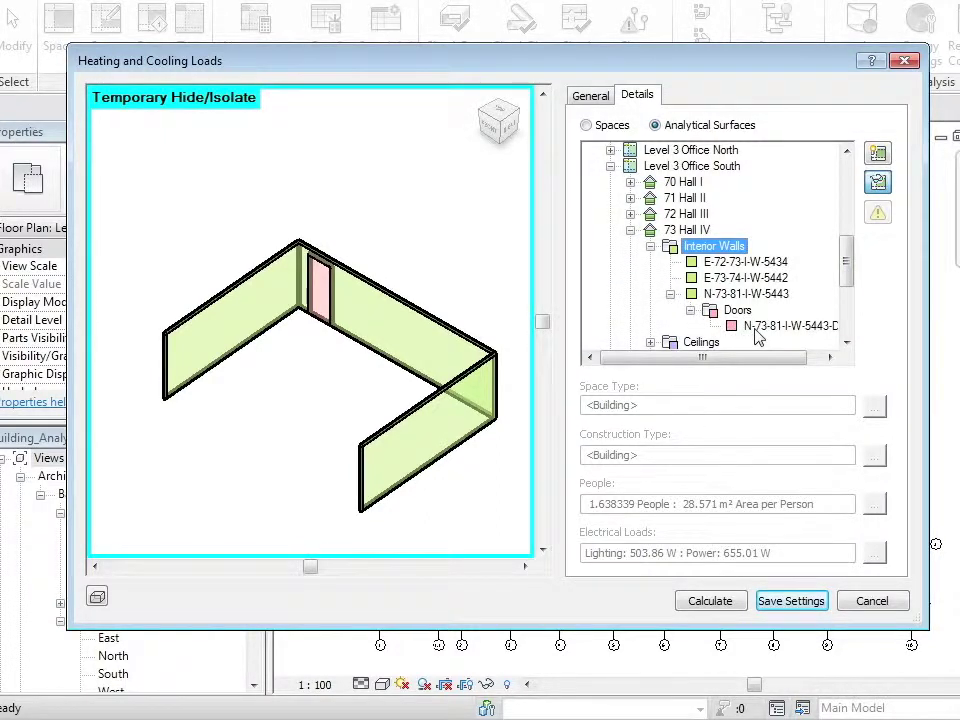
click(759, 328)
click(670, 294)
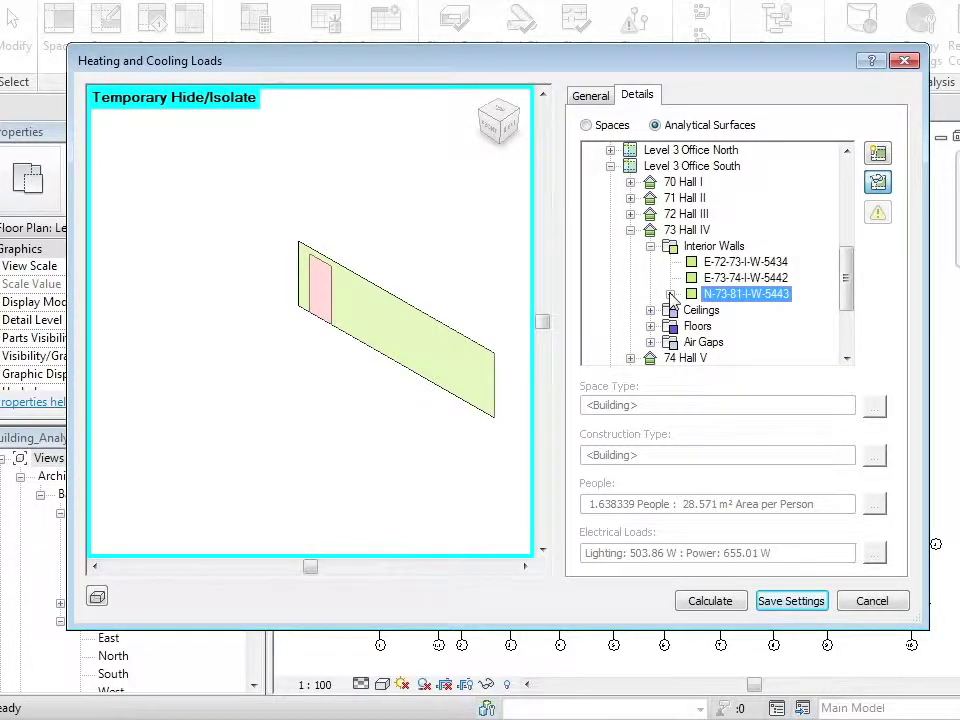
drag(844, 274, 845, 305)
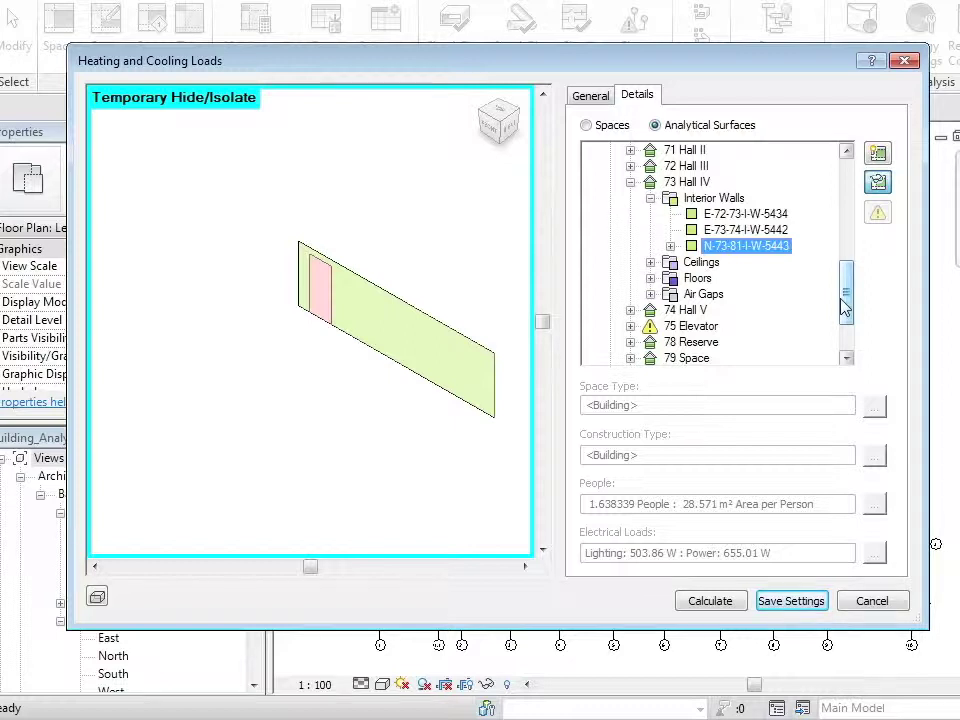
click(686, 182)
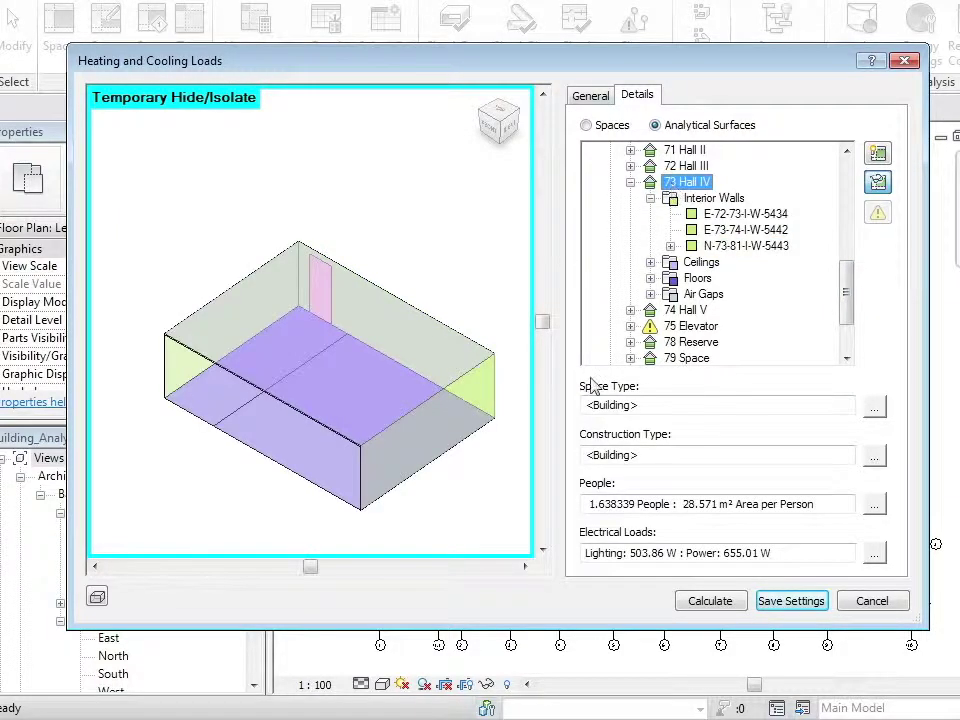
- Give 73 Hall IV the Audience/Seating Area - Auditorium space type
click(875, 409)
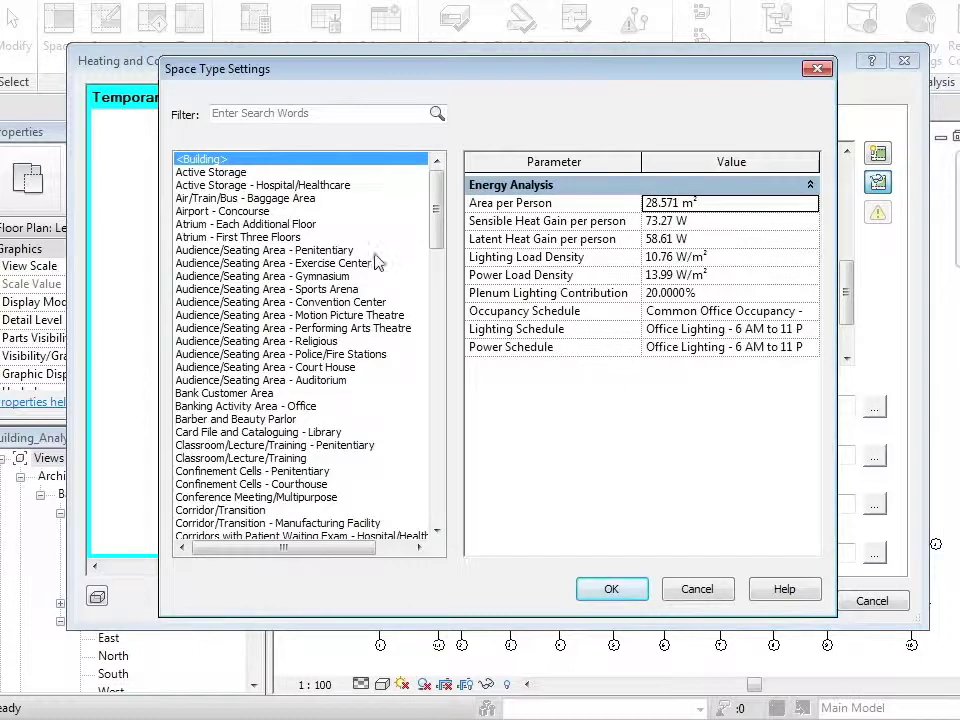
click(190, 381)
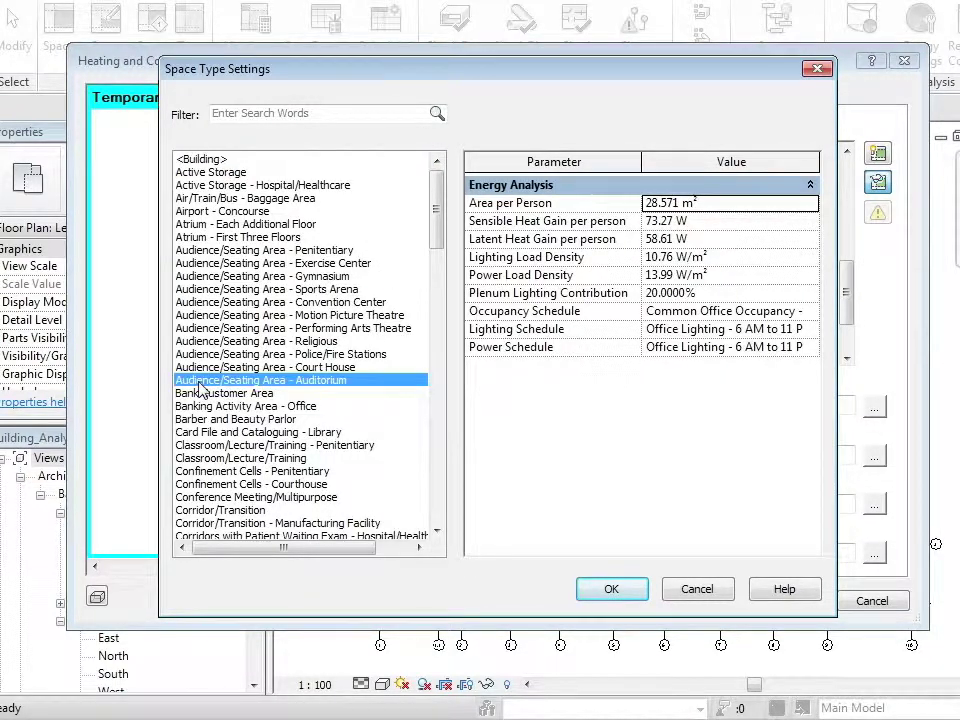
click(612, 590)
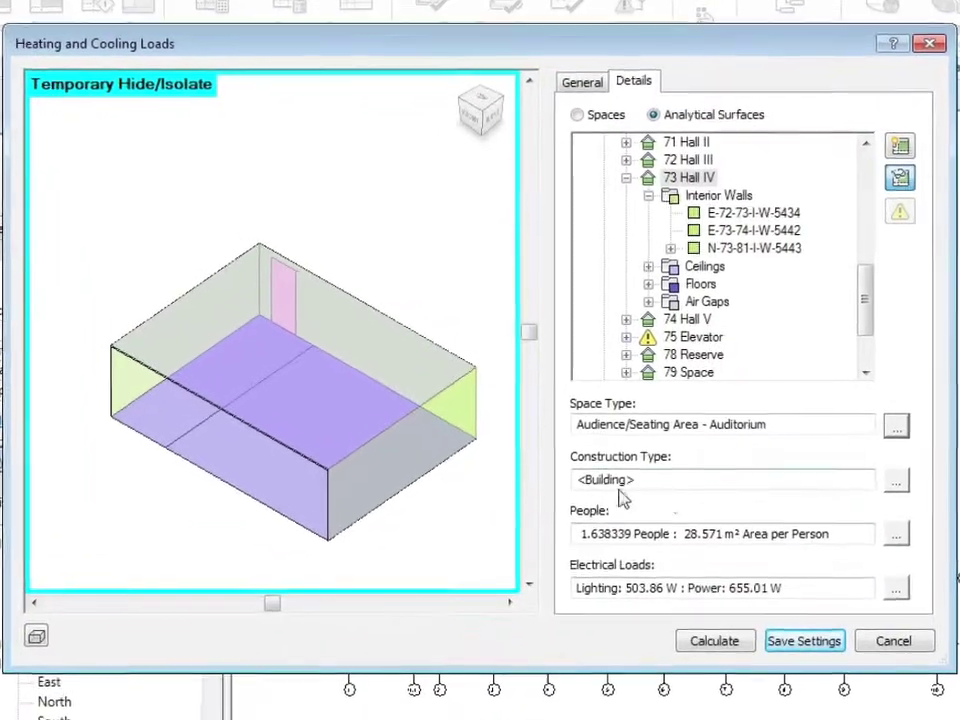
- Create a new construction type named Auditorium
click(896, 481)
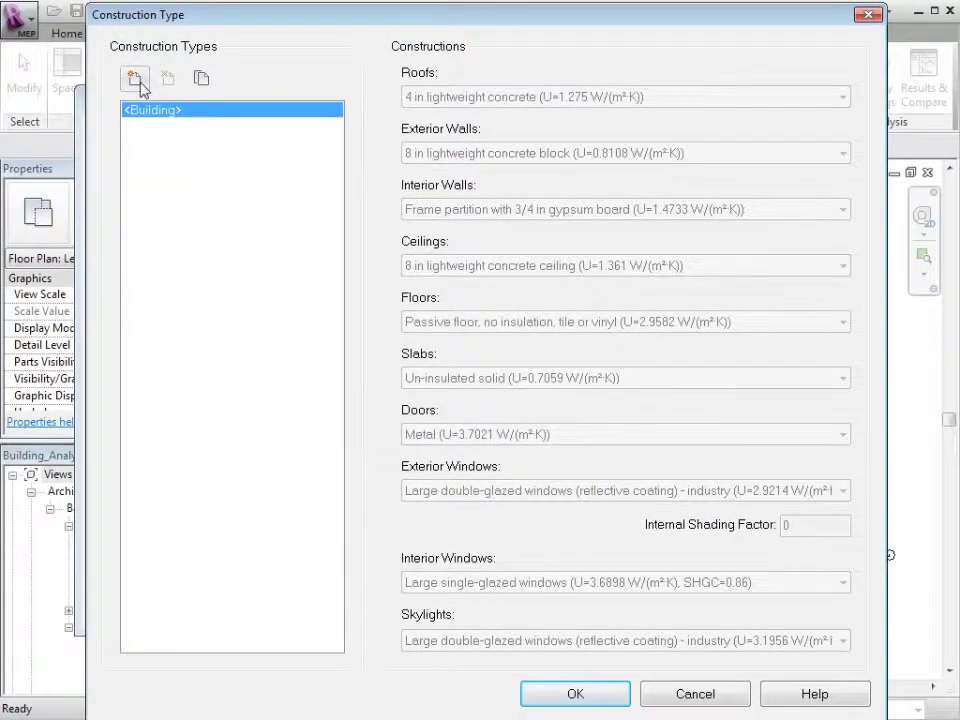
click(136, 80)
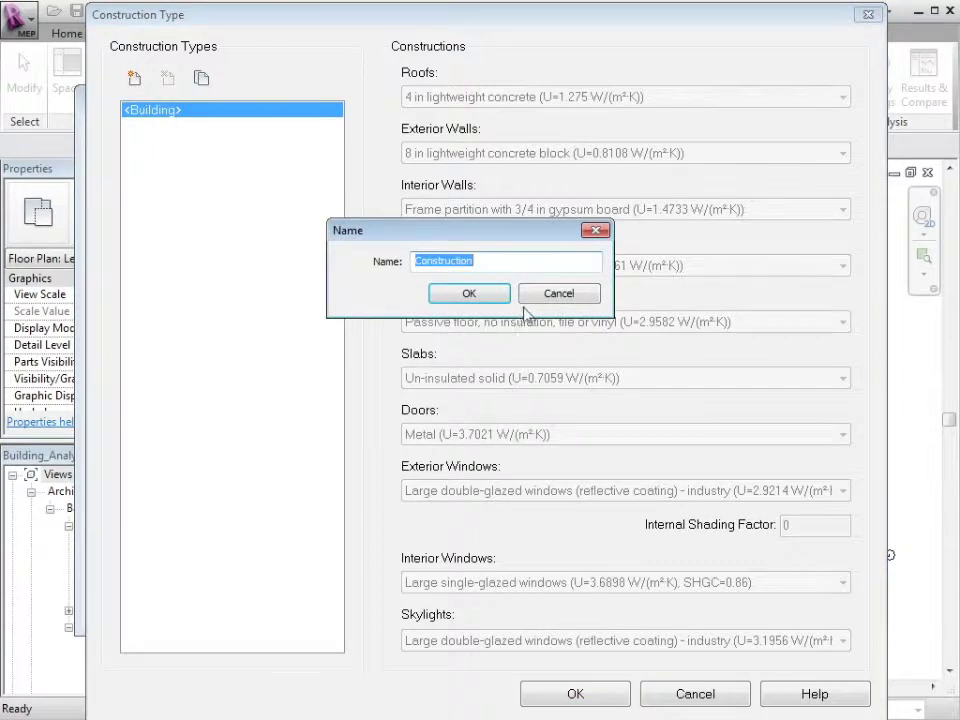
text(Auditorium)
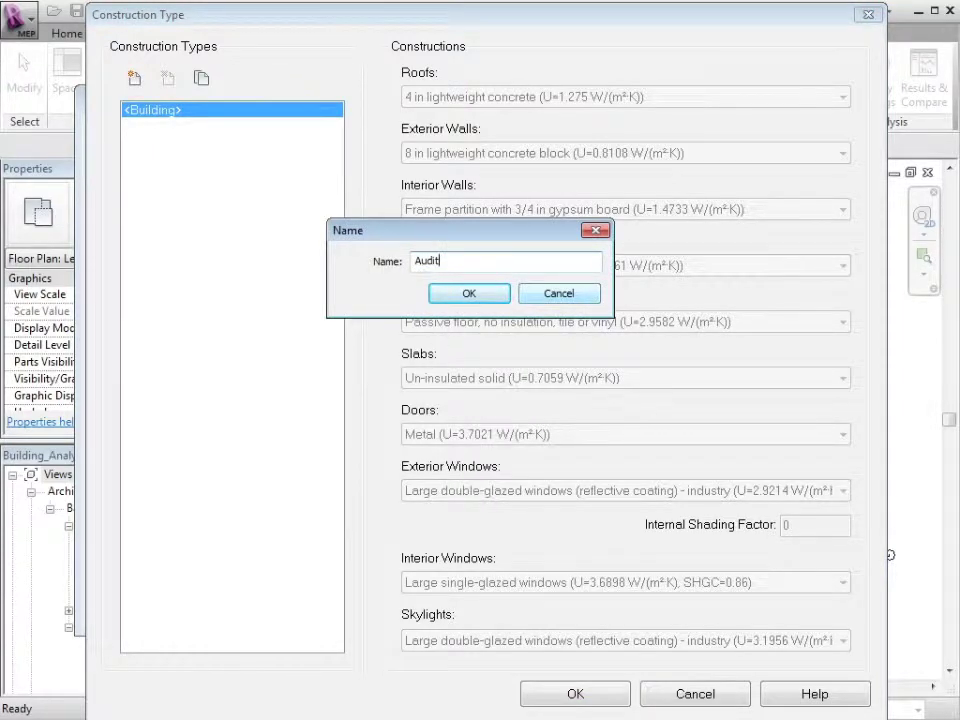
click(468, 298)
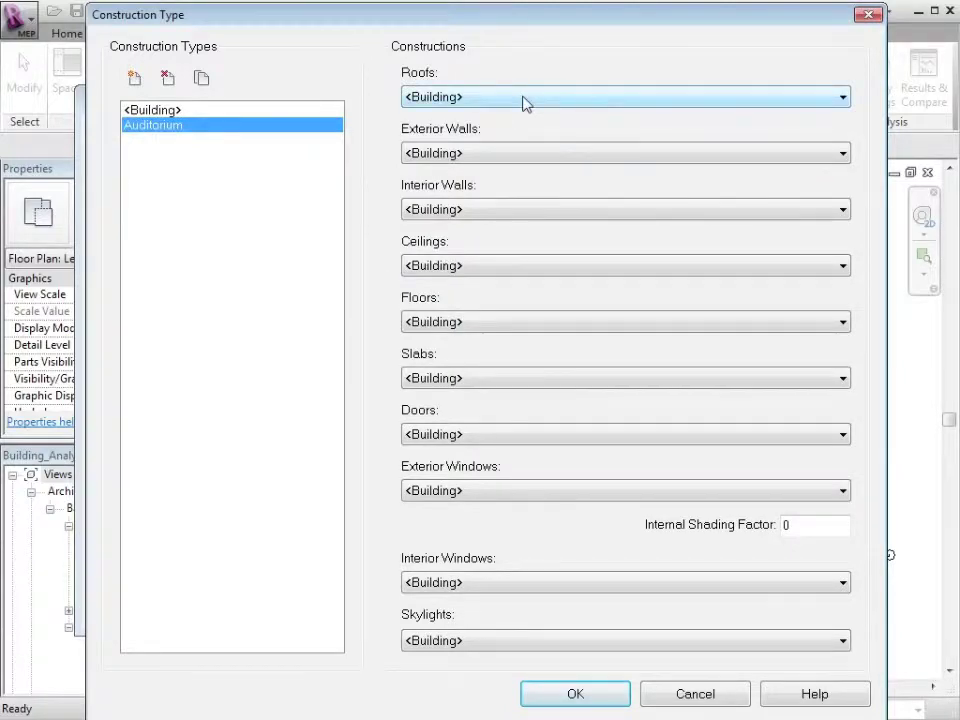
- Give Auditorium Standard wall construction - A, breeze-block interior walls, wood-block ceilings and 2 in wood-deck floors
click(555, 161)
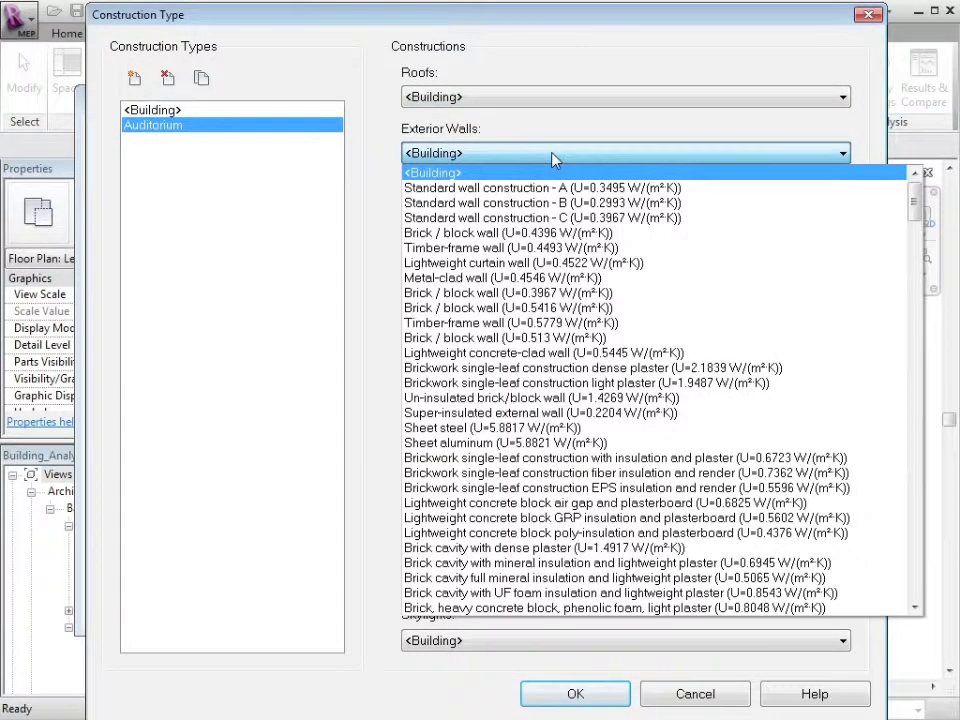
click(565, 190)
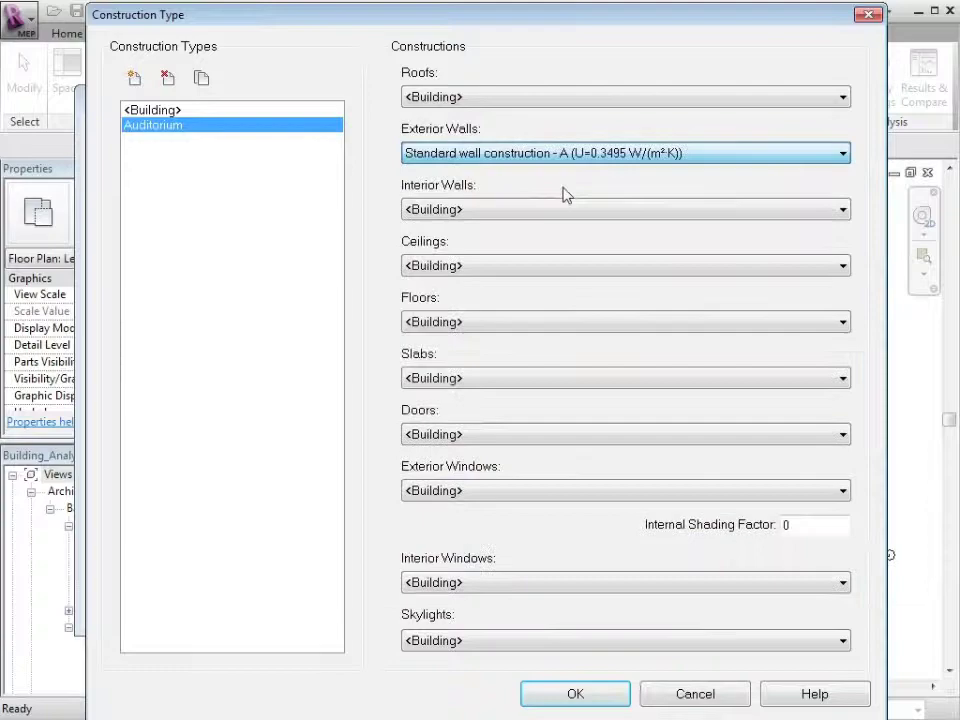
click(589, 212)
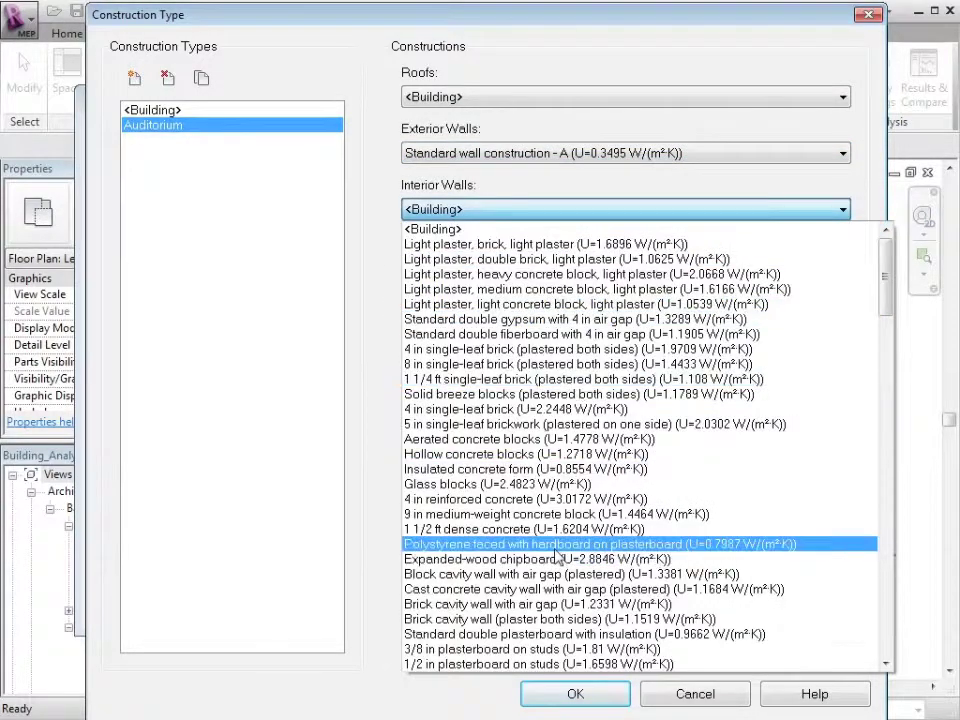
click(540, 396)
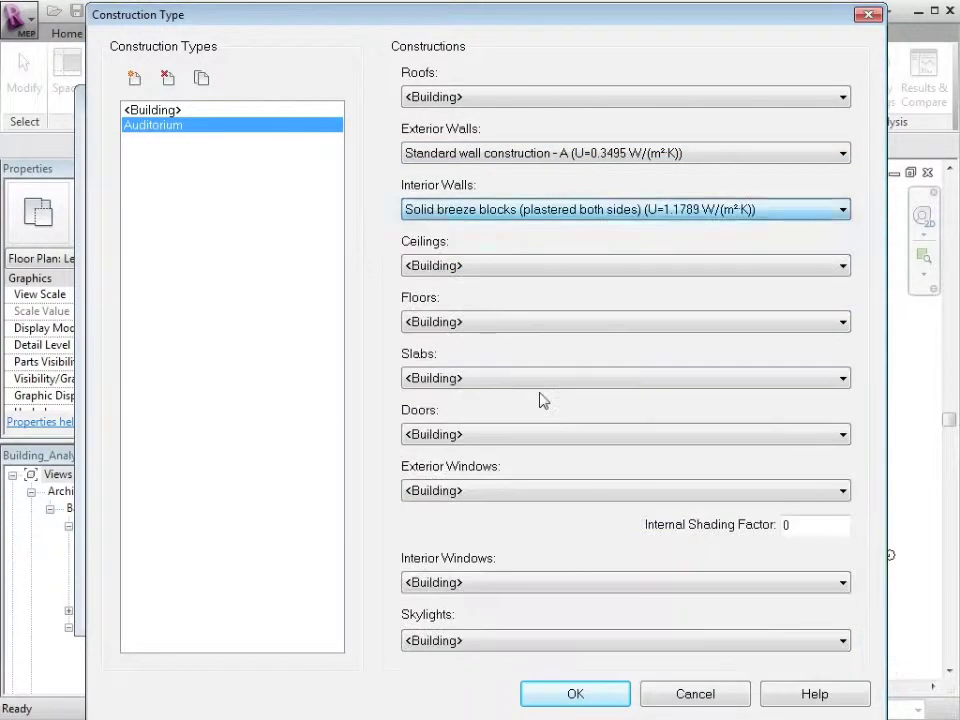
click(525, 267)
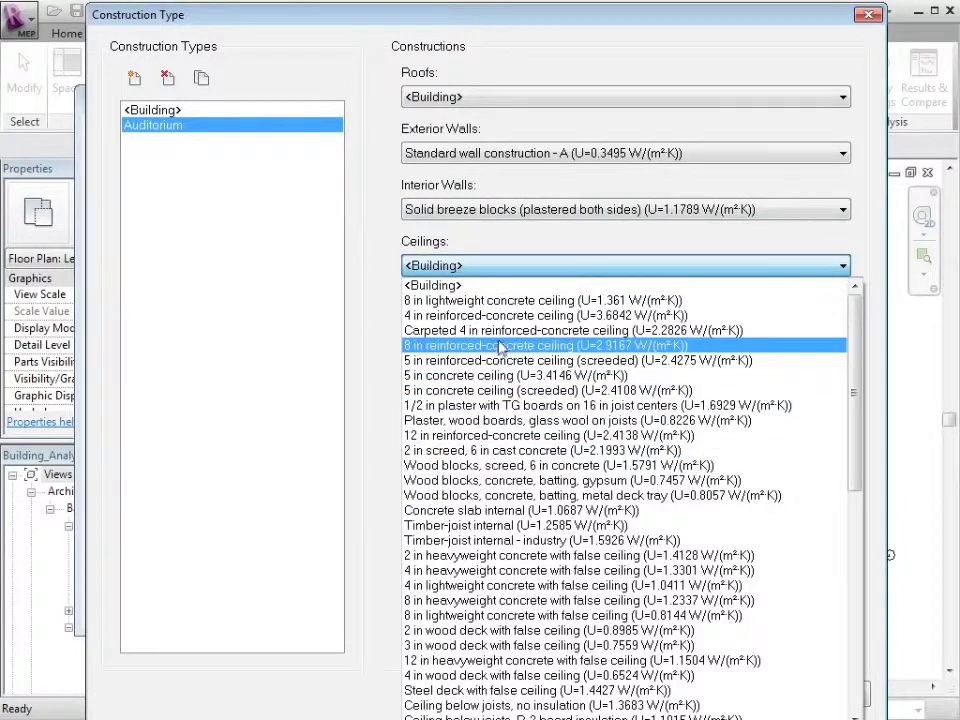
click(520, 495)
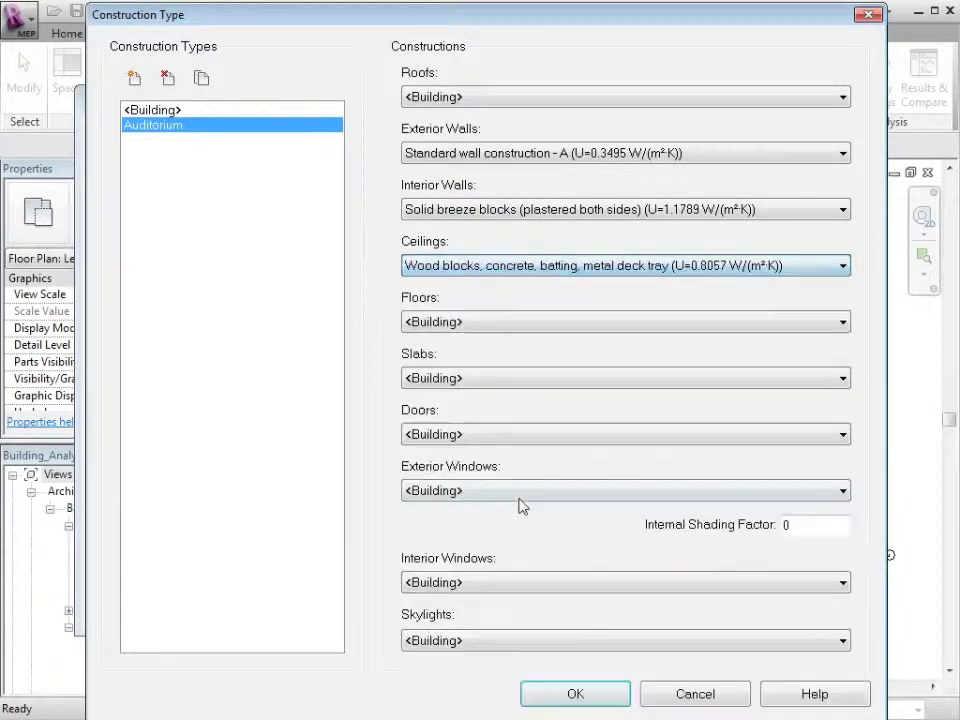
click(502, 326)
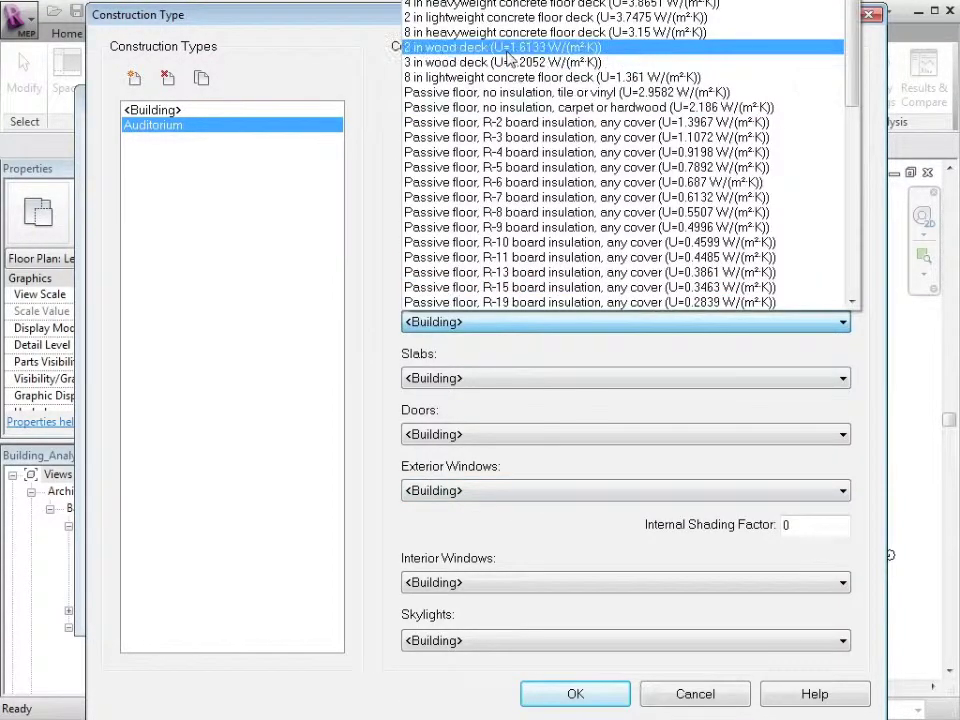
click(500, 42)
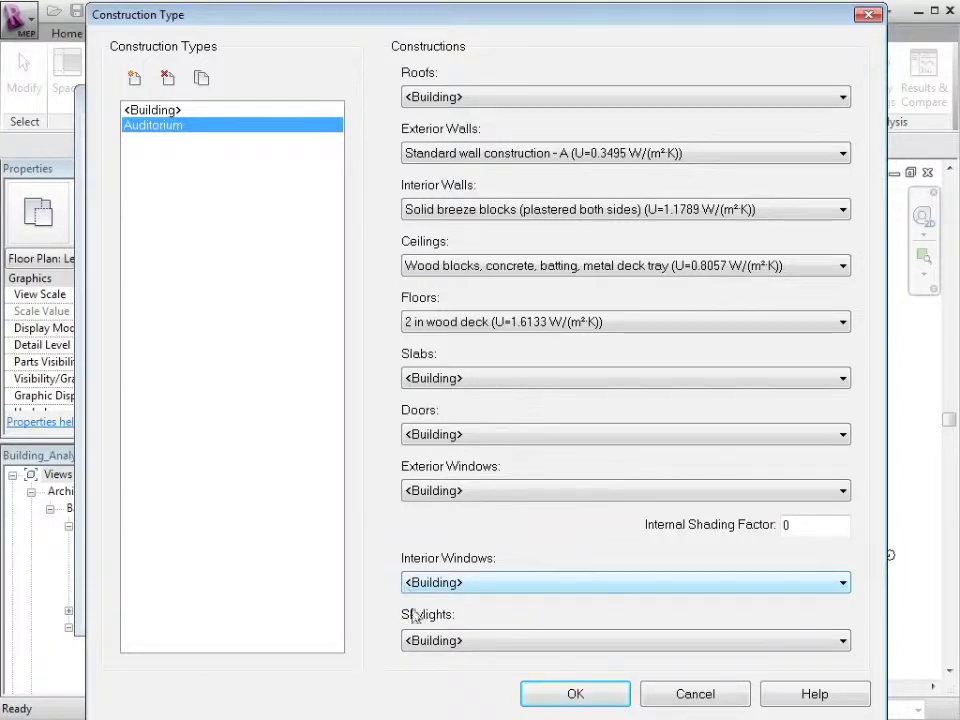
click(545, 700)
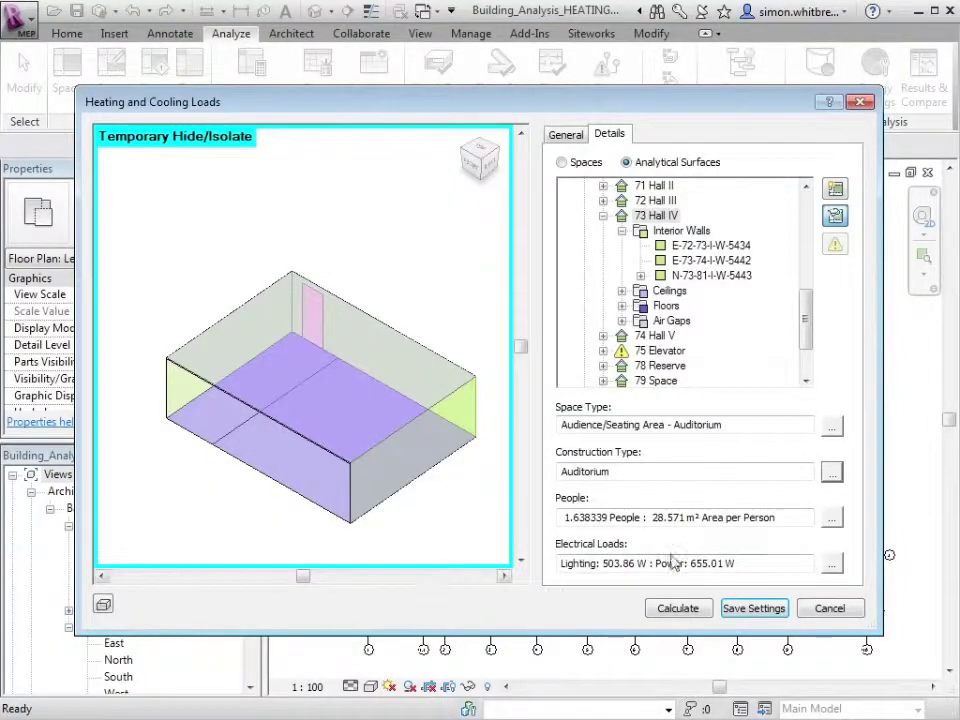
- Set 73 Hall IV's occupancy to 50 people with specified per-person heat gain values
click(831, 518)
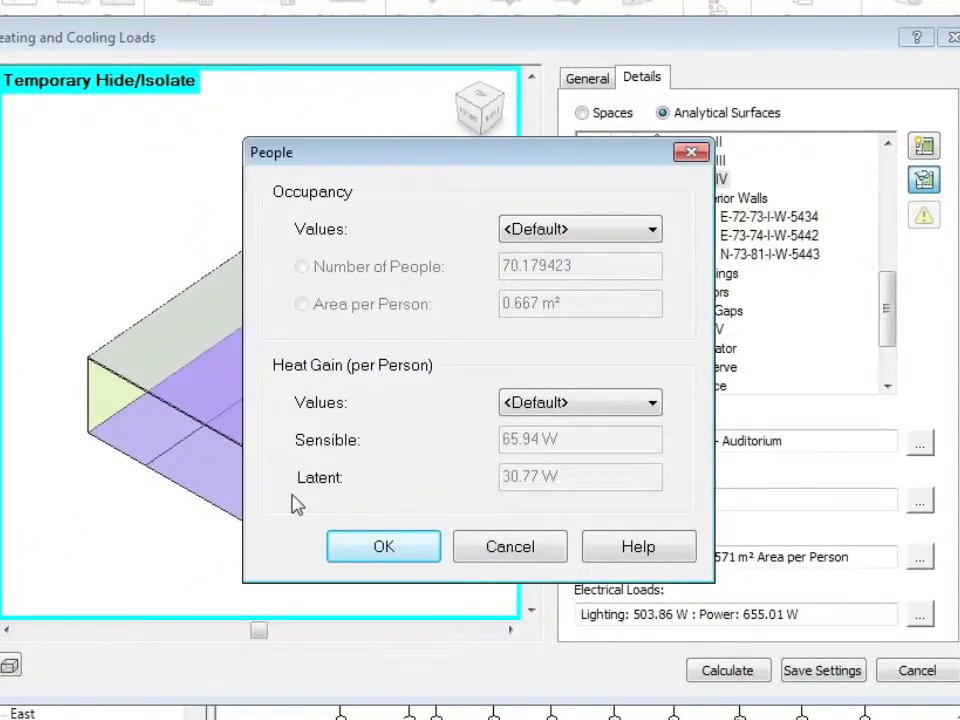
click(583, 231)
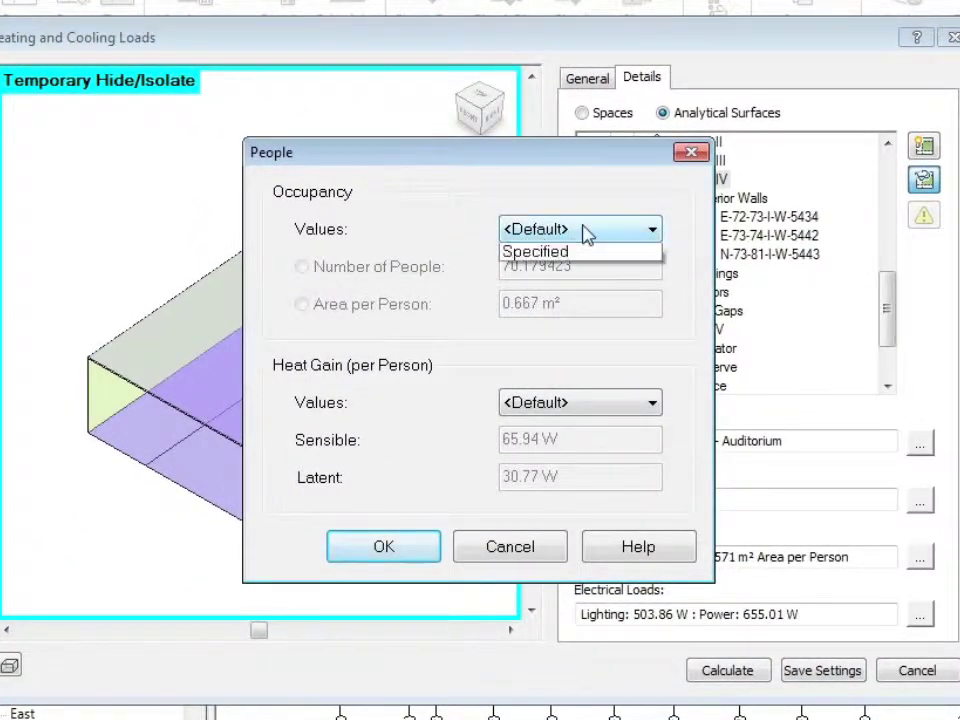
click(574, 272)
click(301, 267)
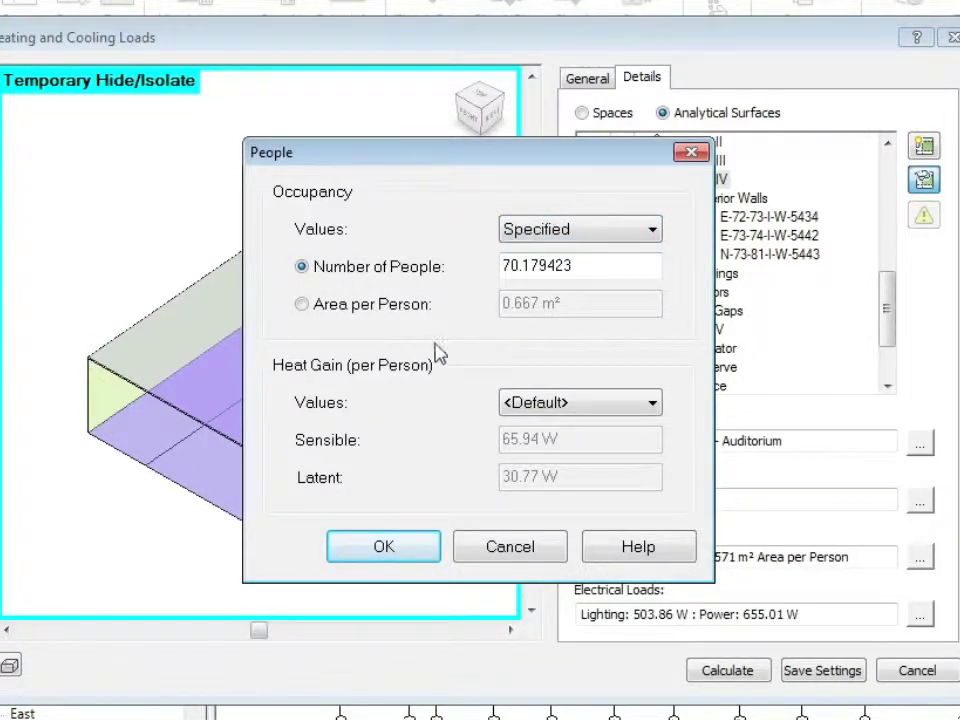
drag(594, 266, 468, 288)
text(50)
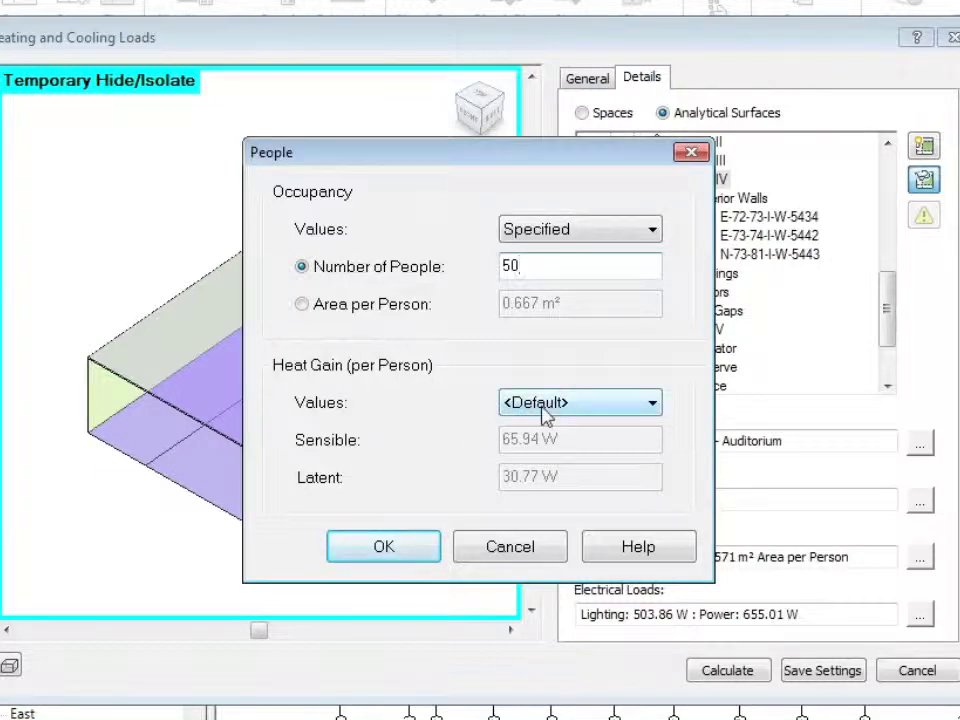
click(630, 407)
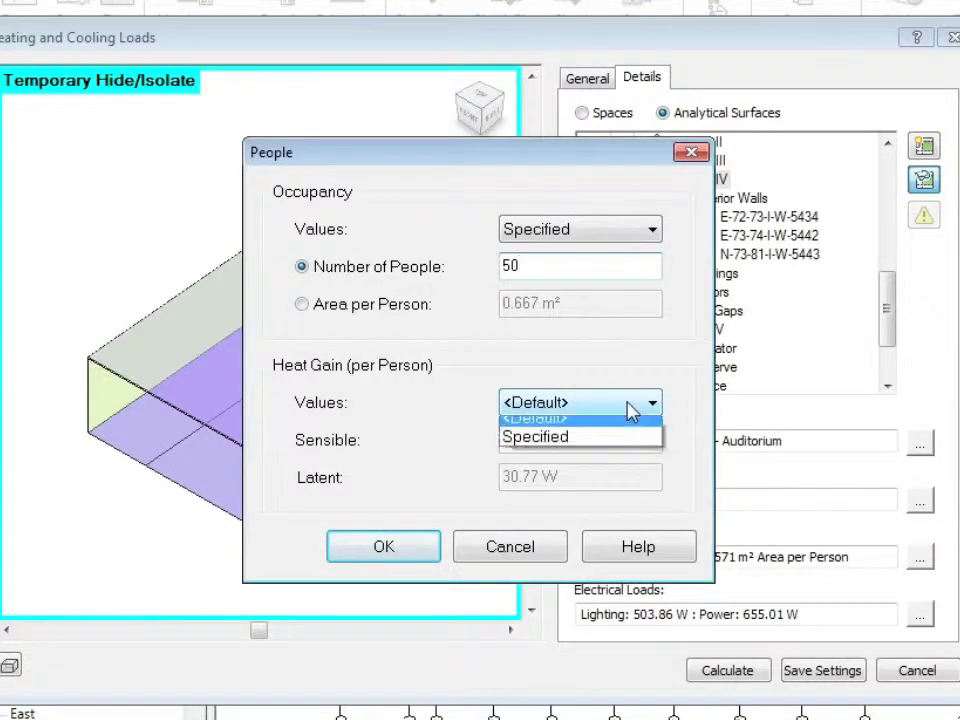
click(590, 446)
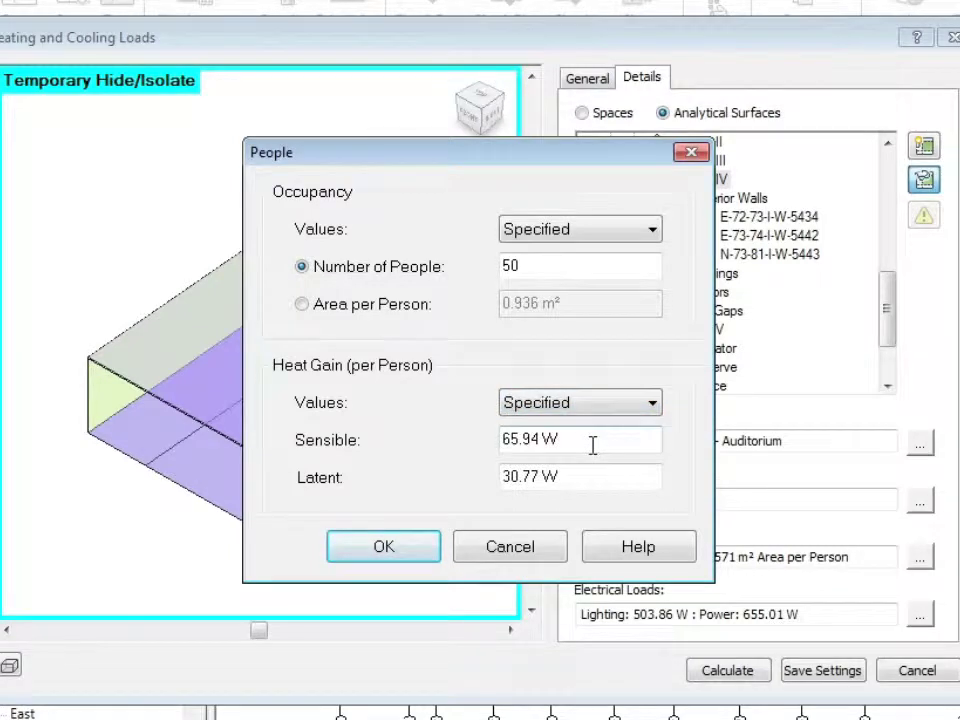
click(386, 548)
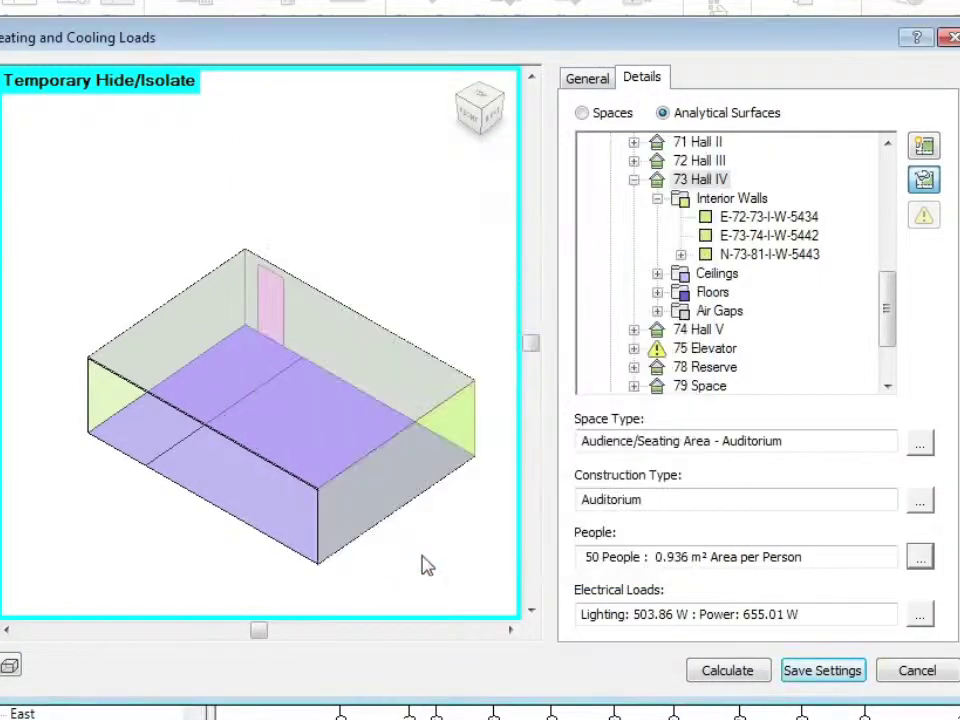
- Switch 73 Hall IV's lighting load to actual values while keeping power at <Default>
click(920, 616)
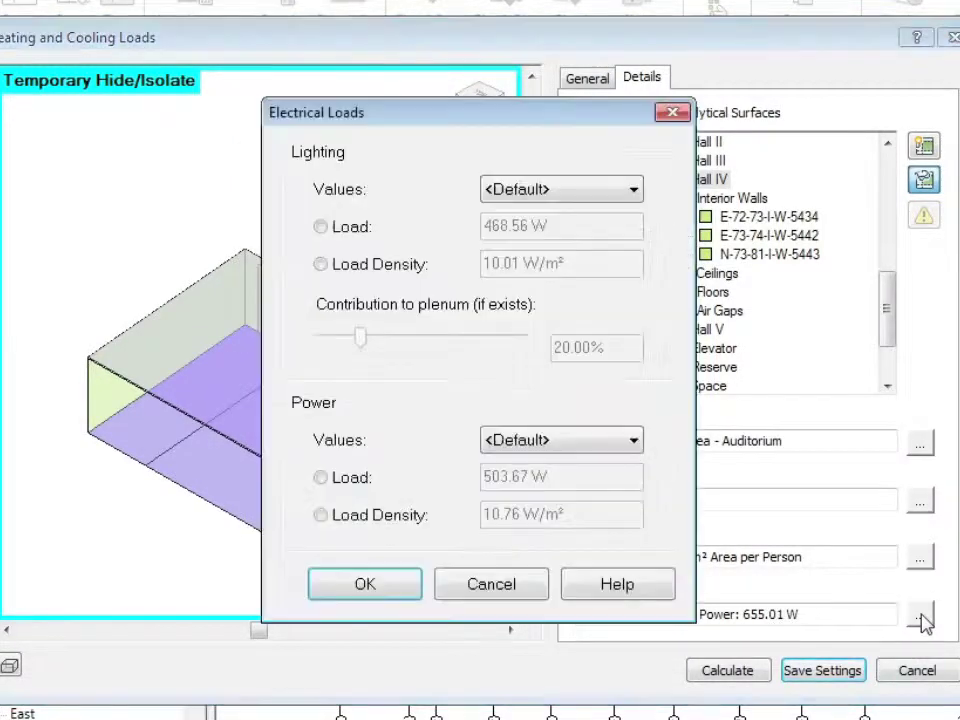
click(548, 193)
click(525, 232)
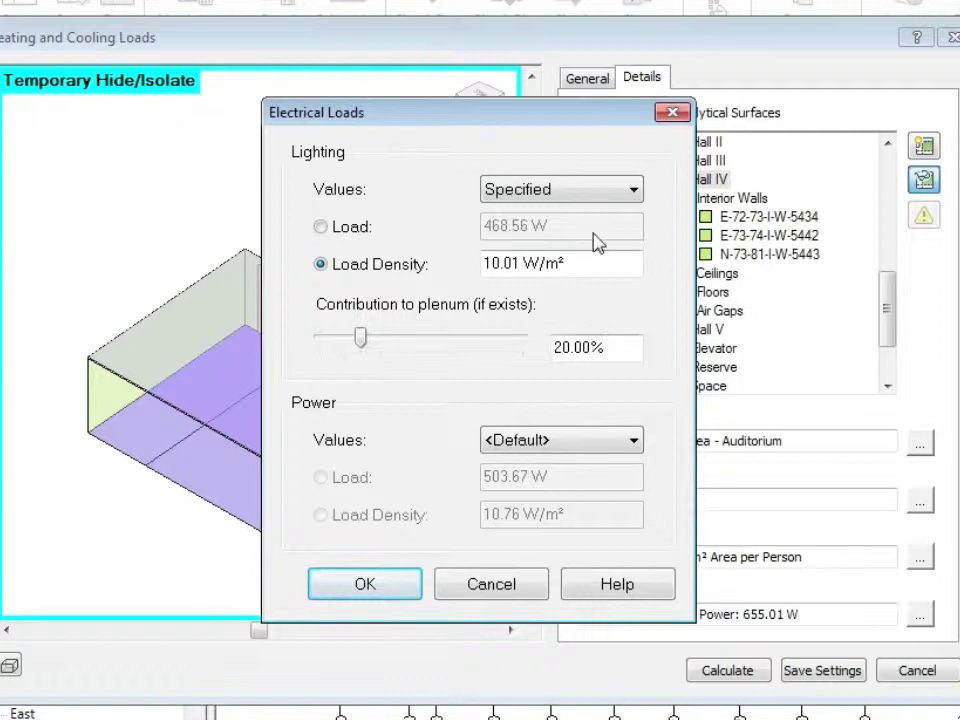
click(569, 197)
click(568, 253)
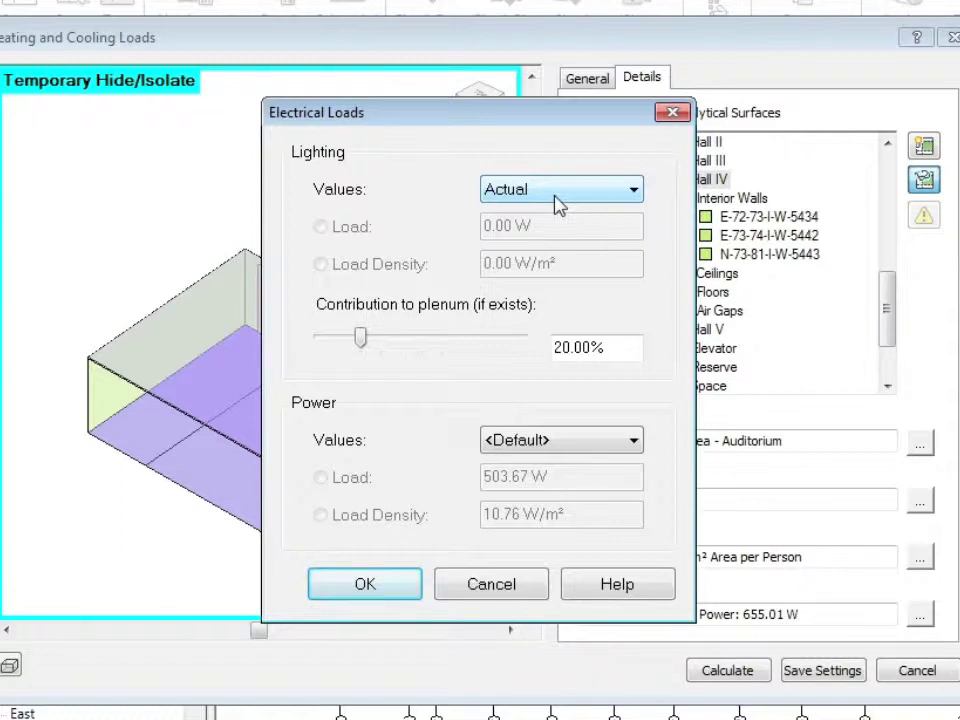
click(588, 443)
click(588, 441)
click(360, 592)
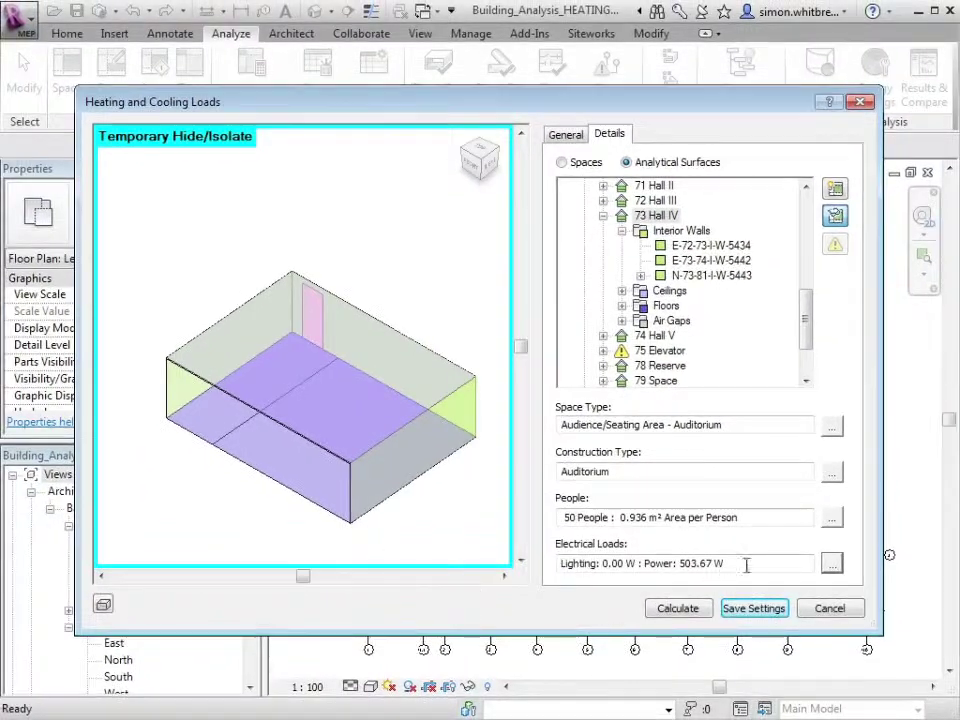
- Save the load settings and calculate loads: 215,007 W peak cooling, 76,290 W peak heating
click(755, 609)
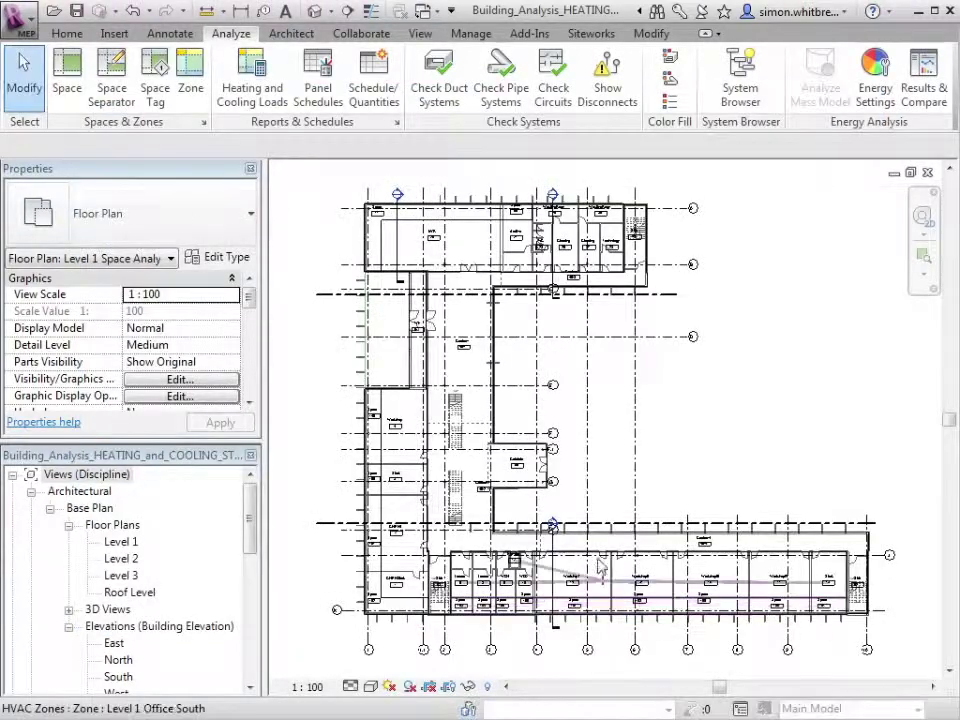
click(258, 90)
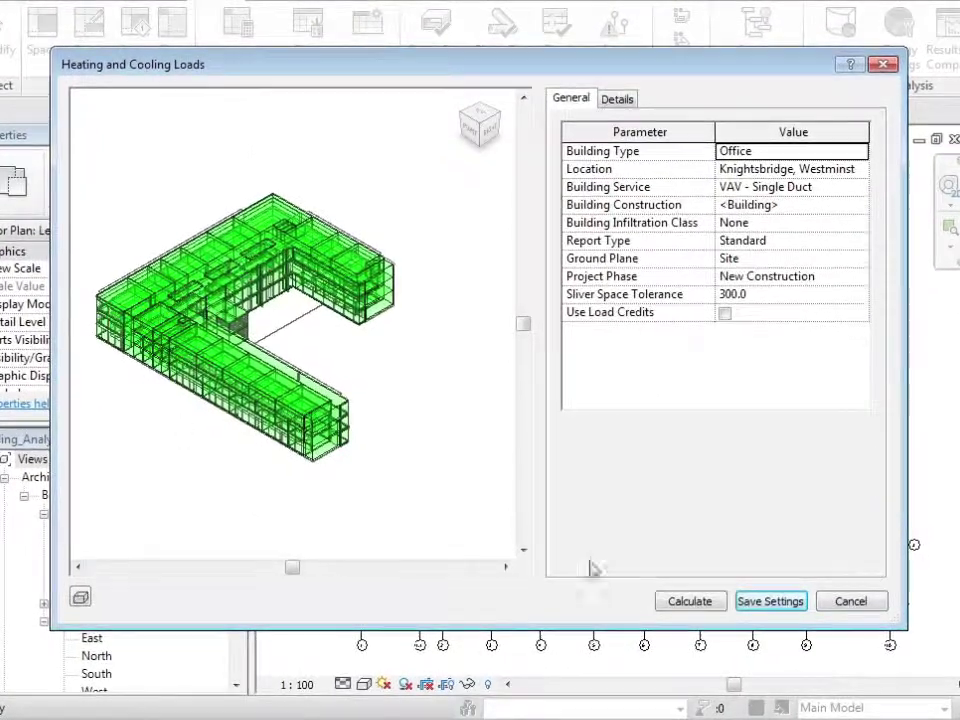
click(696, 600)
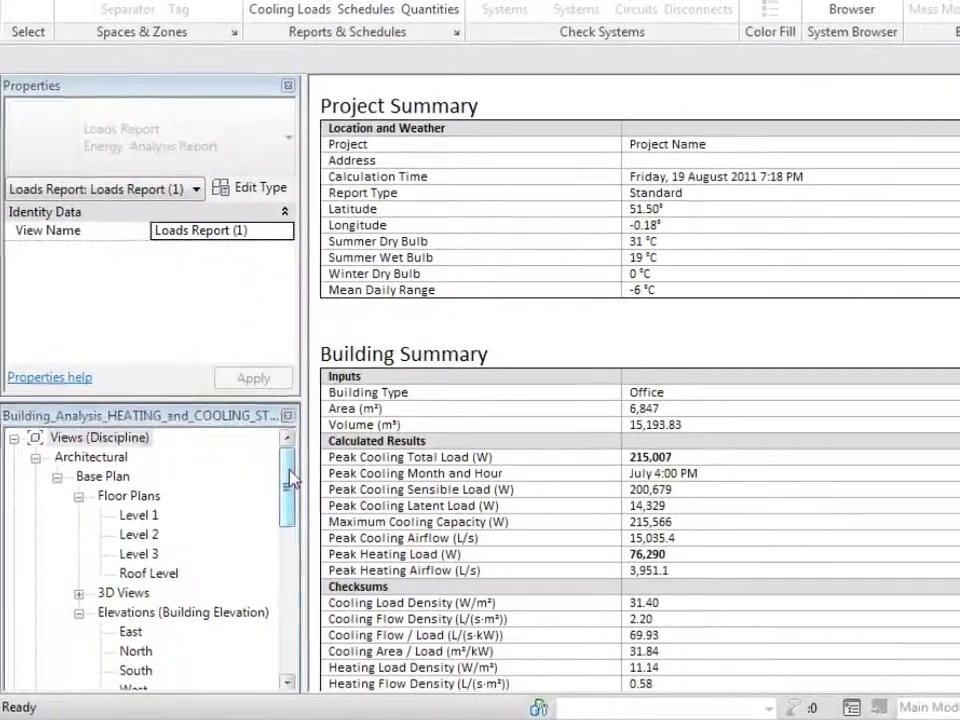
- Open Loads Report (1) under Reports > Loads Reports in the Project Browser
drag(237, 497, 289, 624)
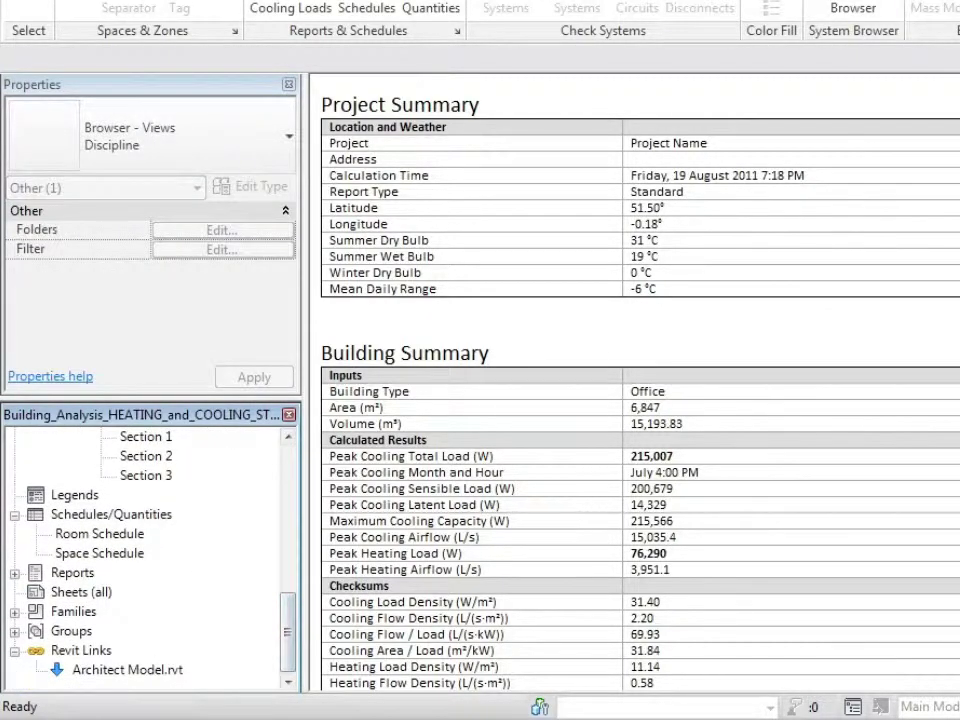
click(15, 574)
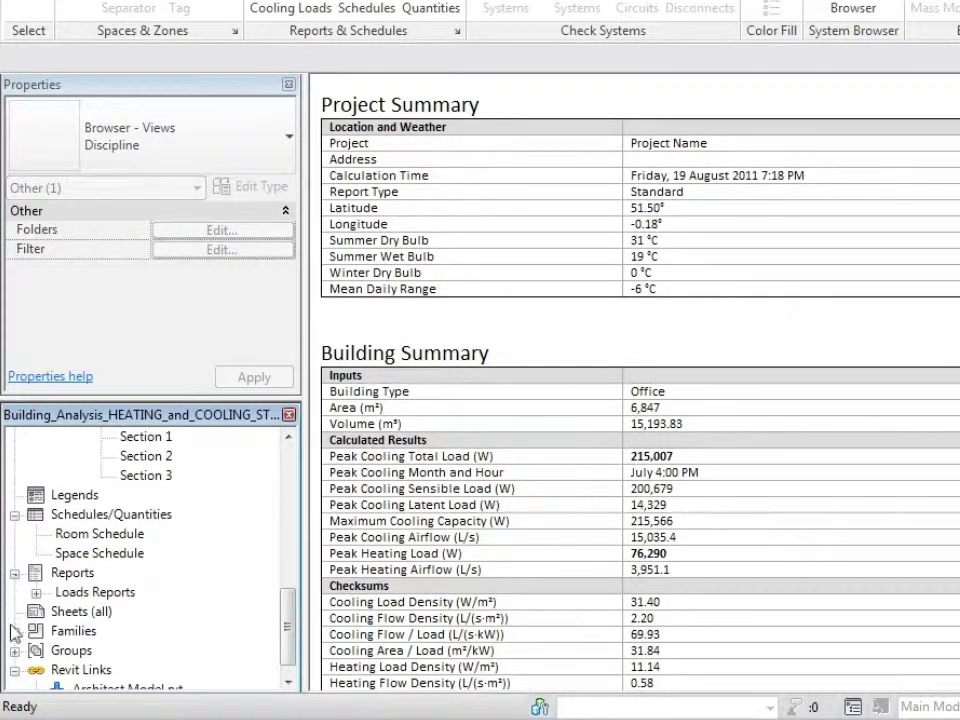
click(36, 593)
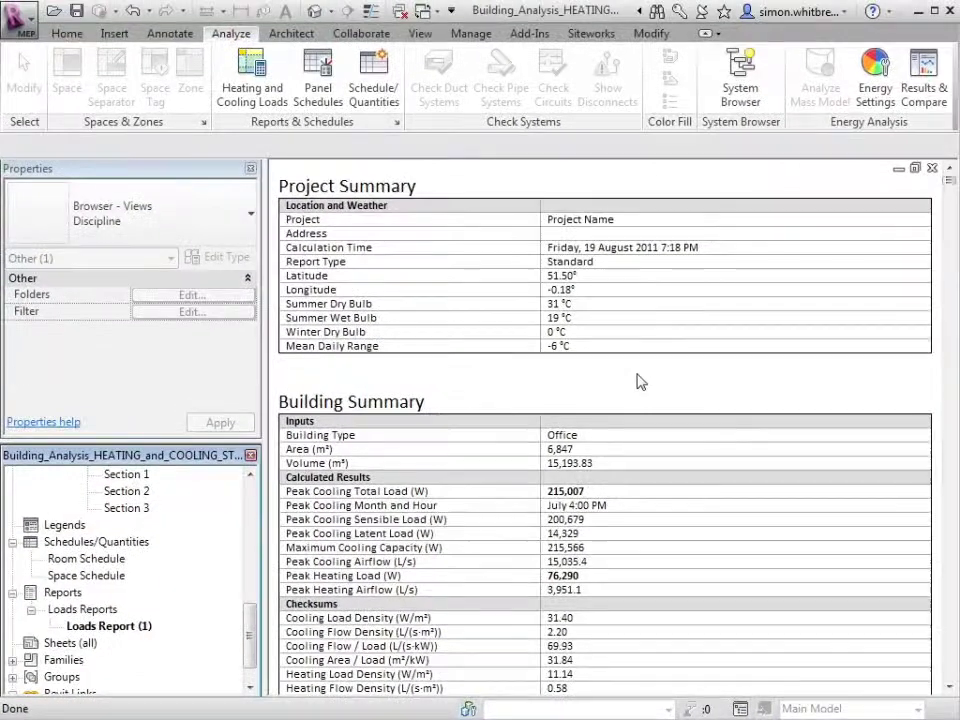
click(640, 381)
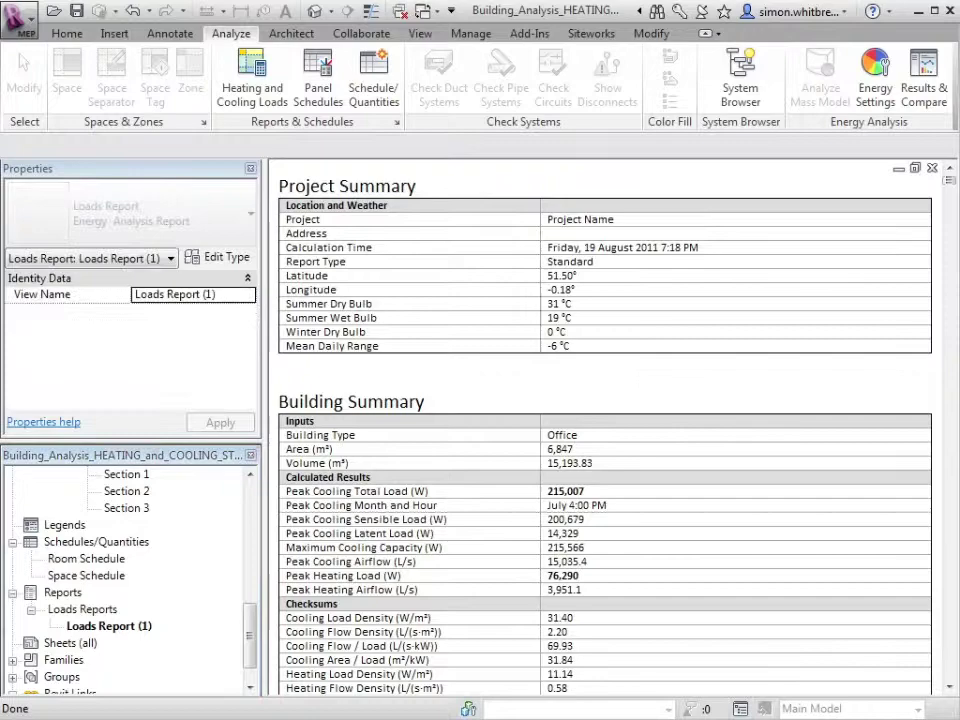
- Scroll the report's zone and space tables down to Level 1 Office South Spaces
drag(948, 188, 948, 192)
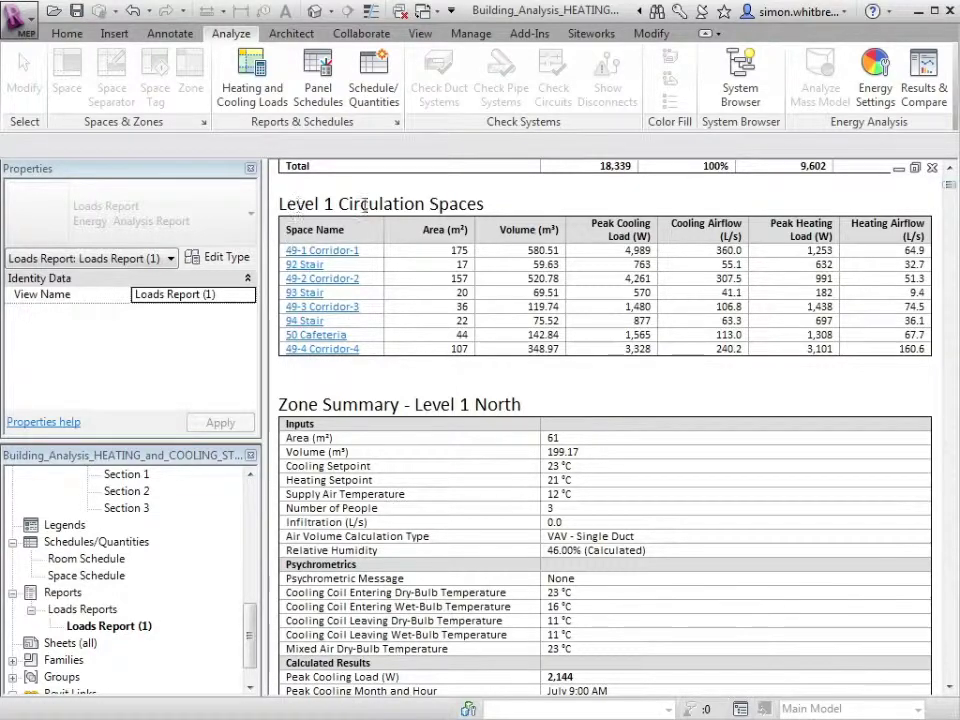
scroll(632, 381, down, 10)
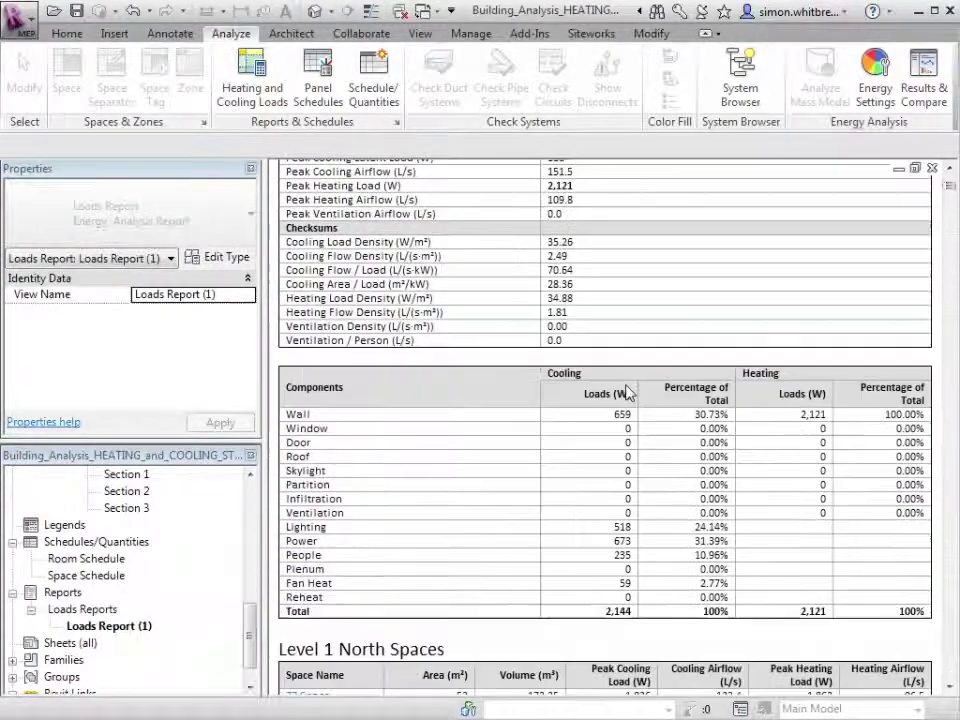
scroll(628, 392, down, 20)
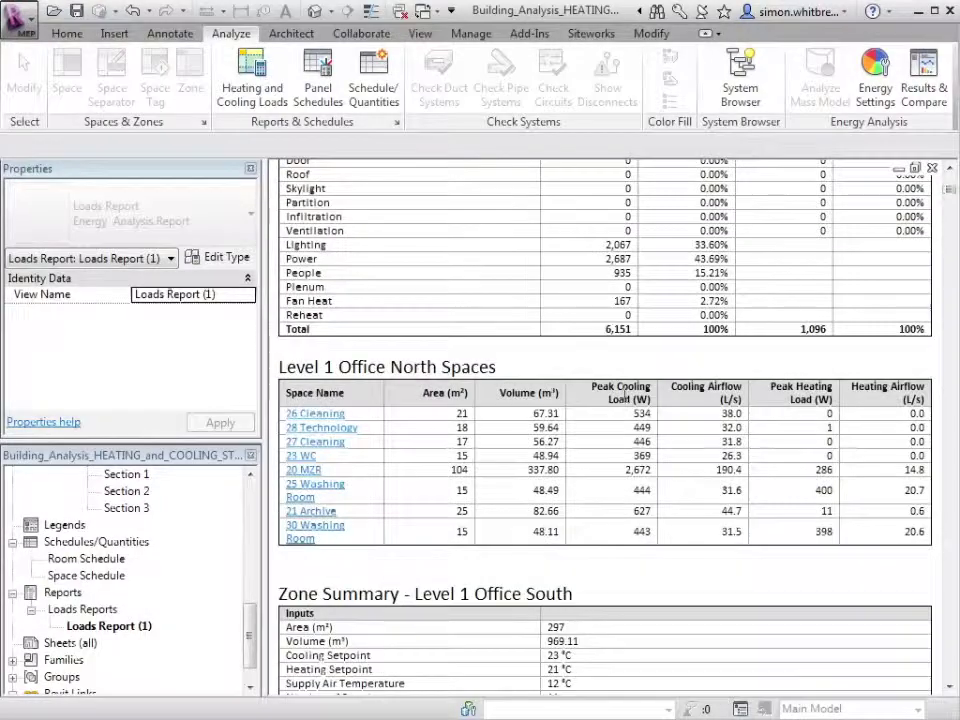
scroll(622, 395, down, 20)
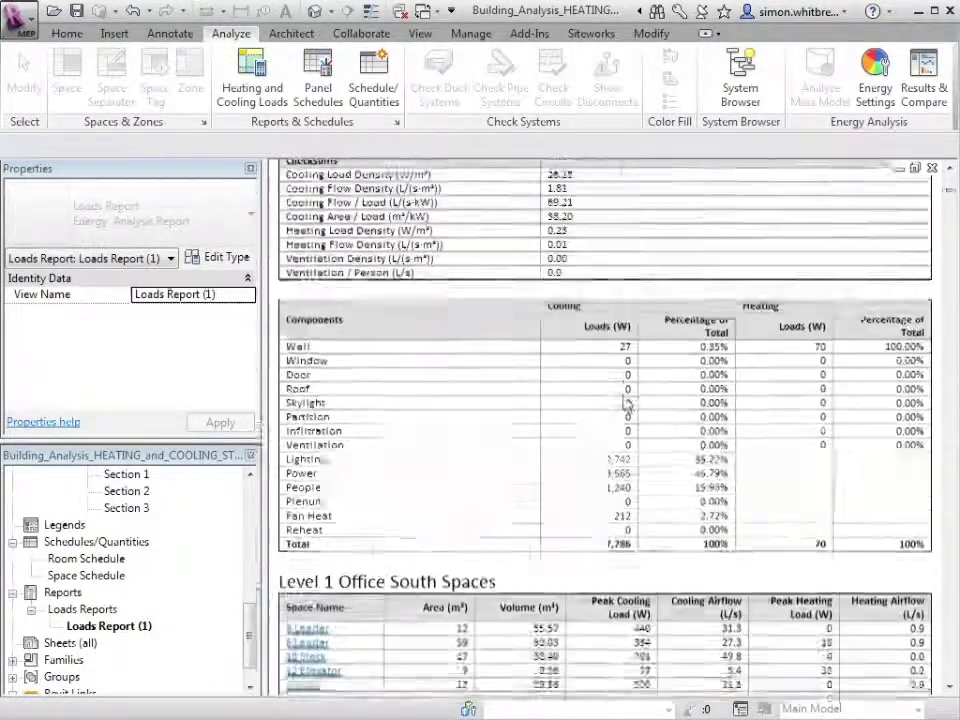
scroll(624, 400, down, 5)
scroll(624, 398, down, 3)
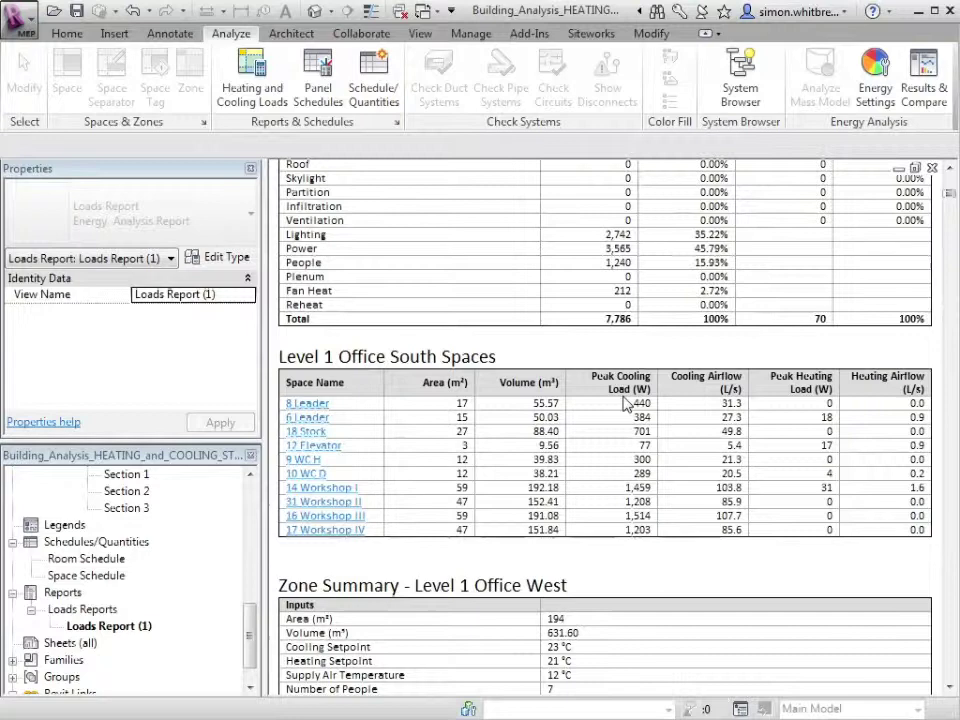
- Show the Space Summary for 14 Workshop I: 59 m², 1,459 W peak cooling
click(308, 489)
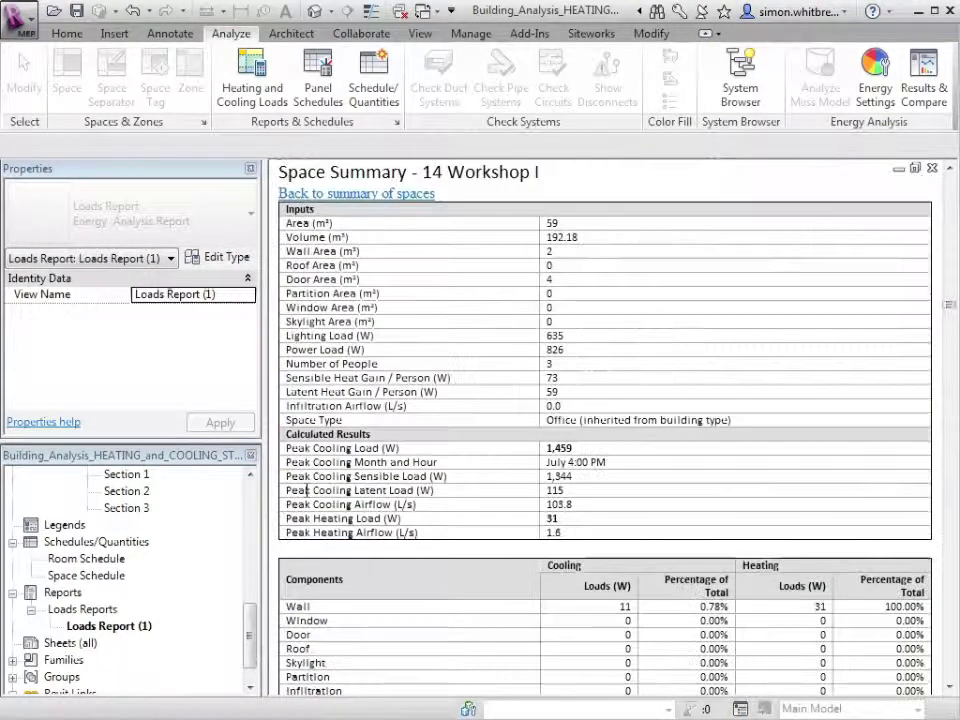